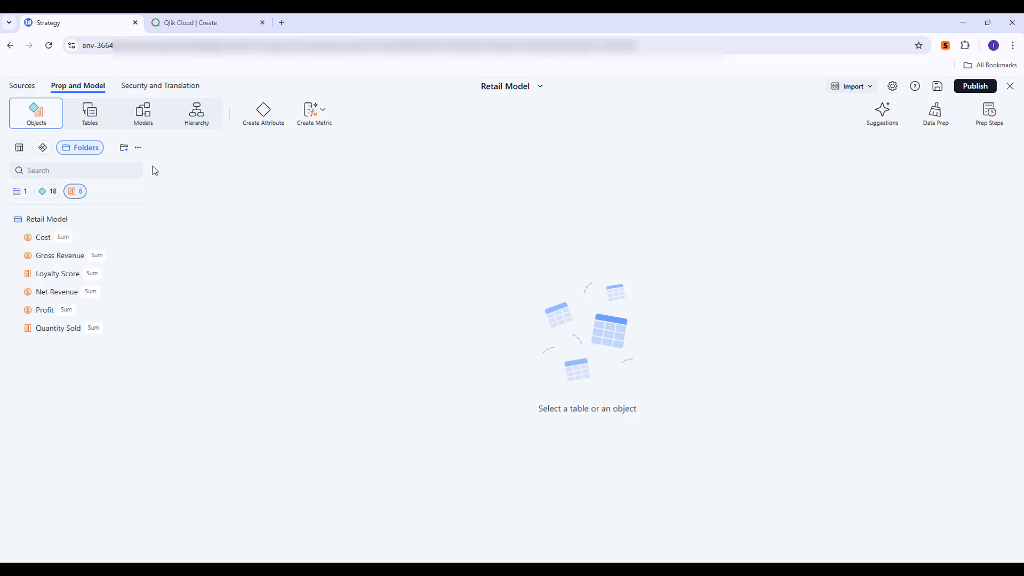
Close the Retail Model and switch to the Qlik Cloud Create page.
click(1010, 87)
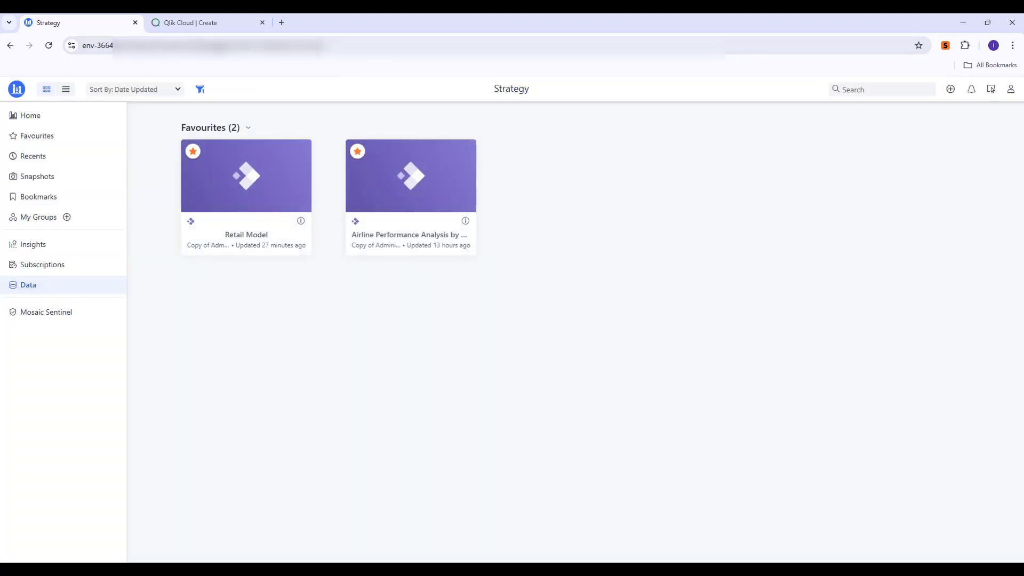
click(202, 24)
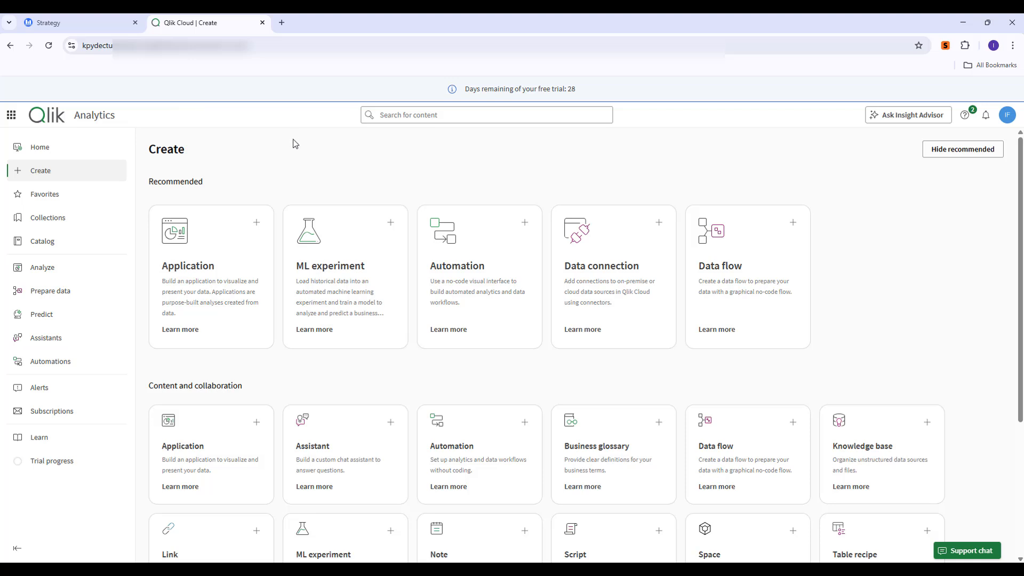
Start a new data connection in the Personal space using the Presto connector.
click(614, 249)
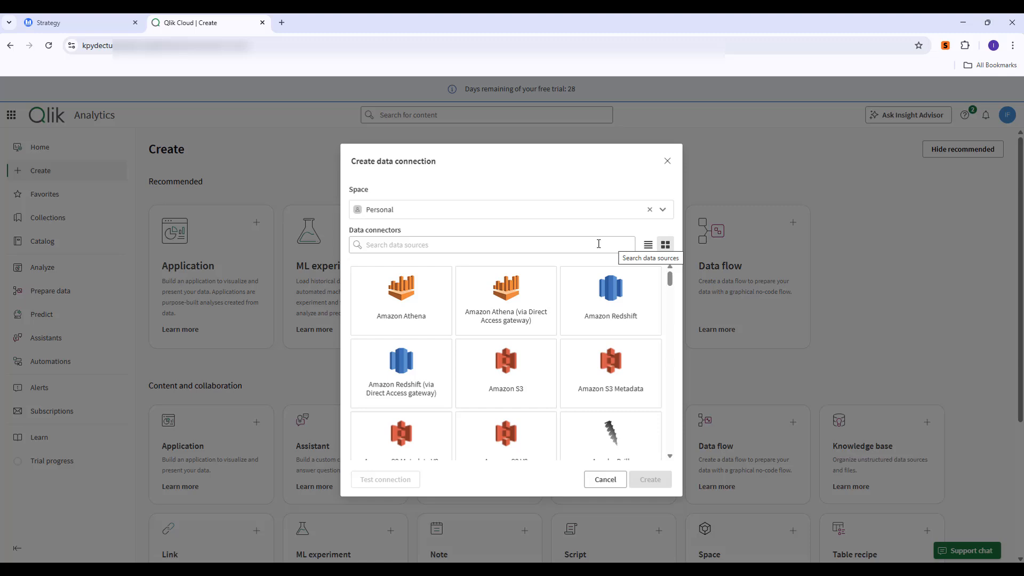
click(577, 243)
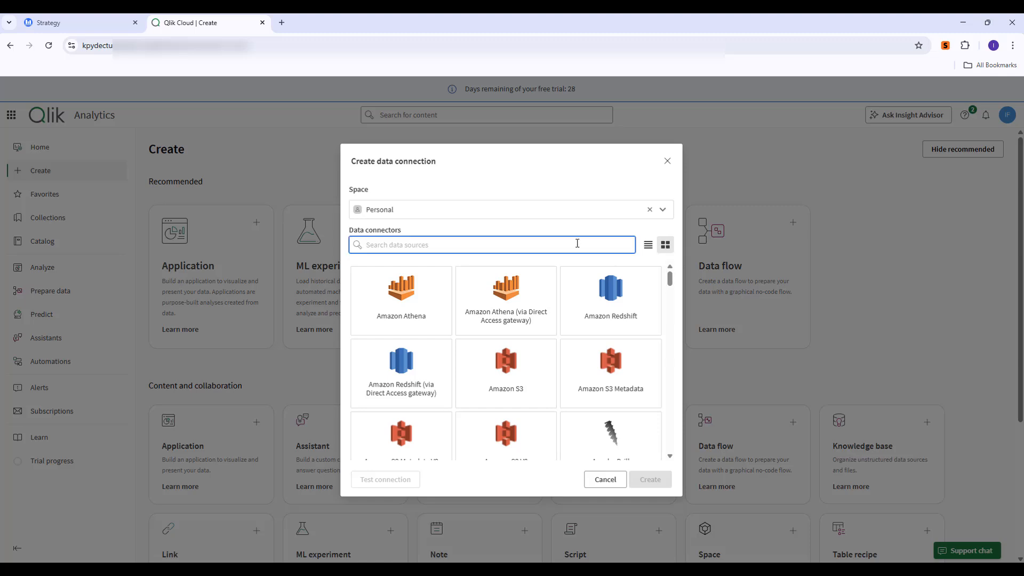
text(pres)
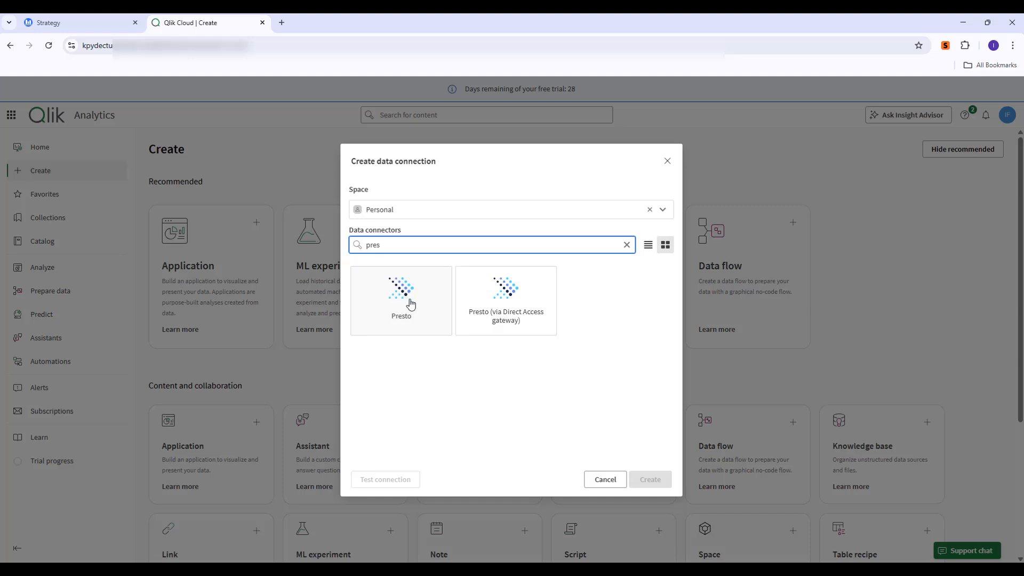
click(405, 304)
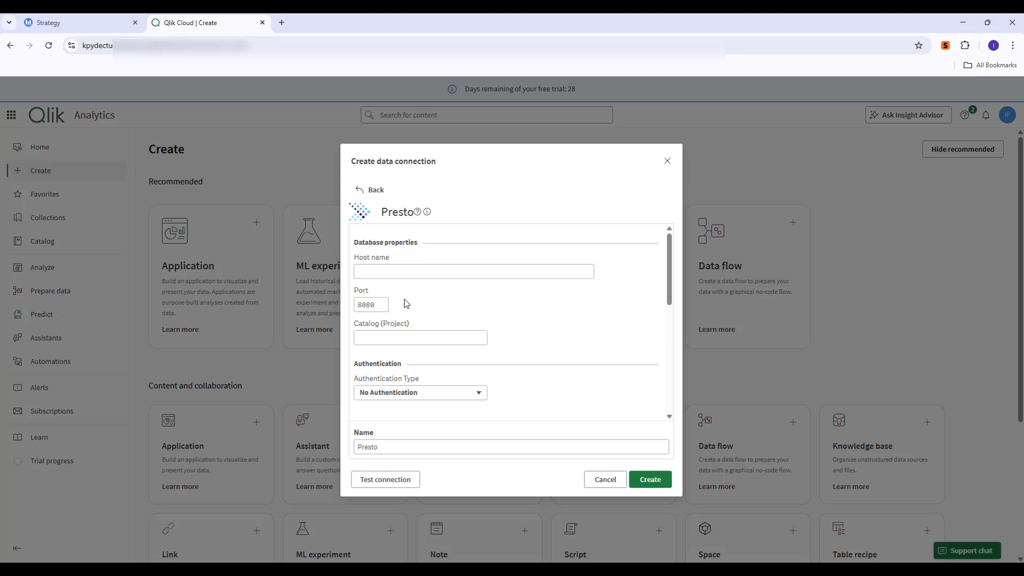
Fill in the Presto connection's host name, port 443 and catalog sql, and set LDAP Authentication.
click(389, 265)
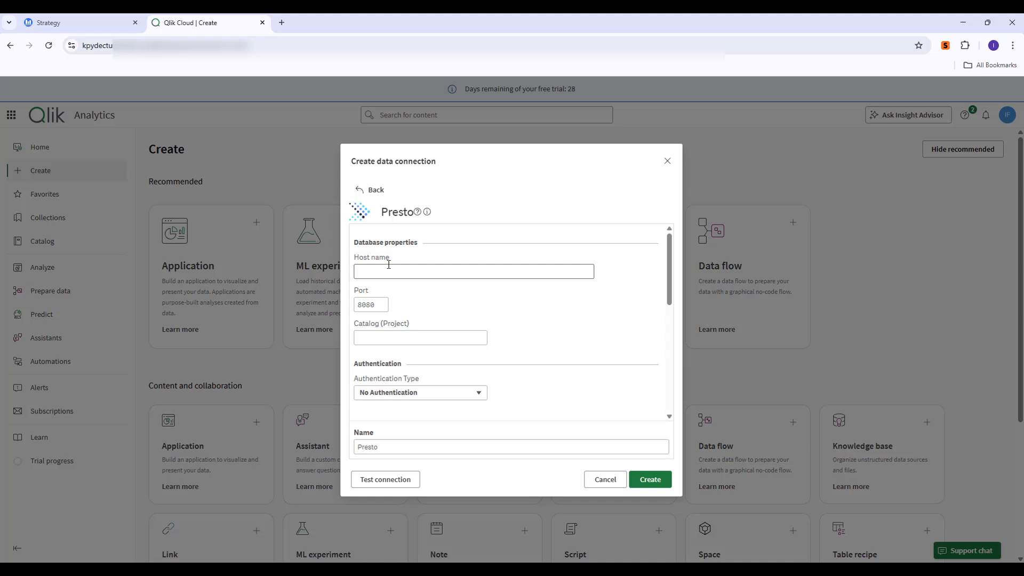
click(381, 271)
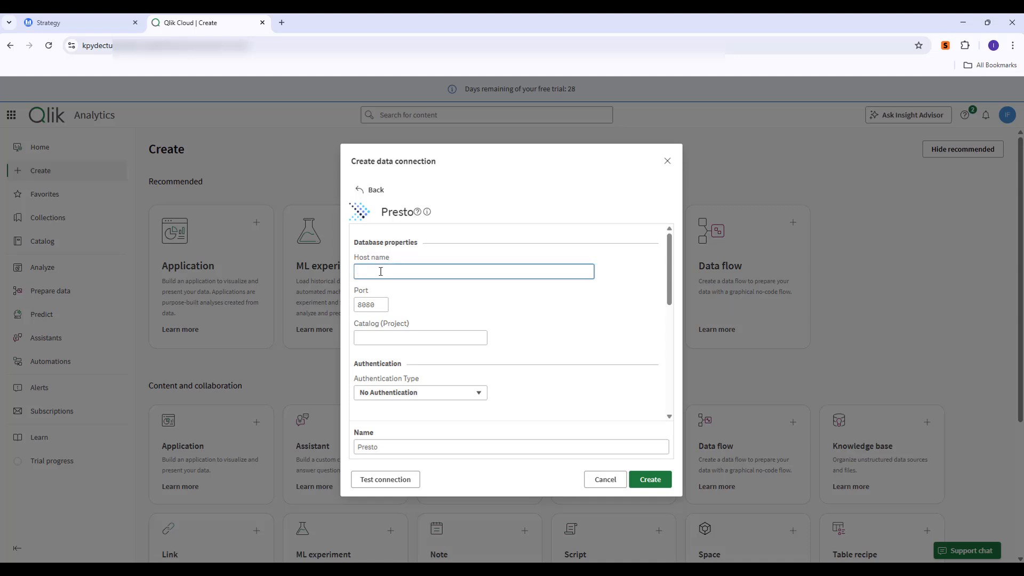
key(ctrl+v)
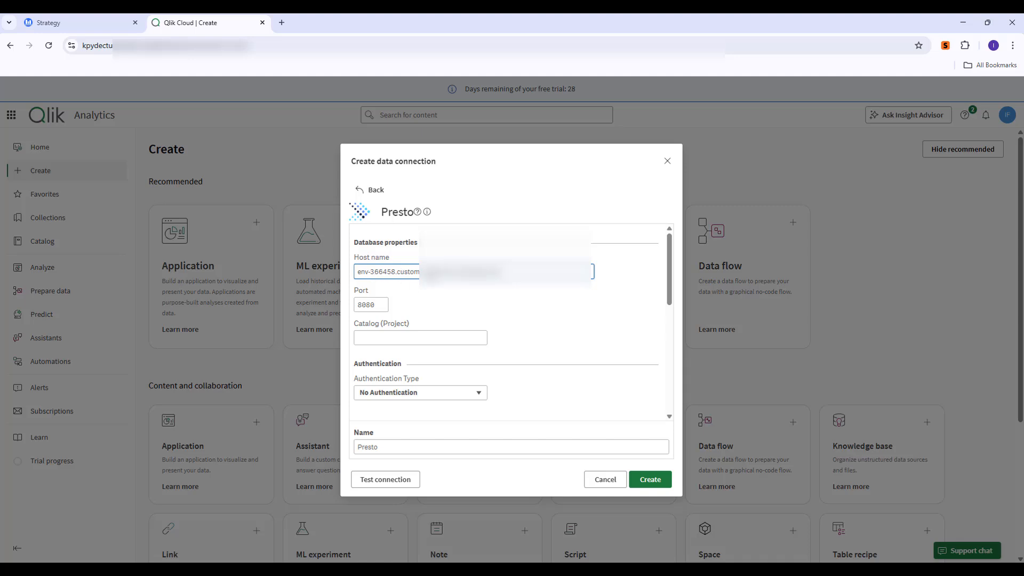
key(Tab)
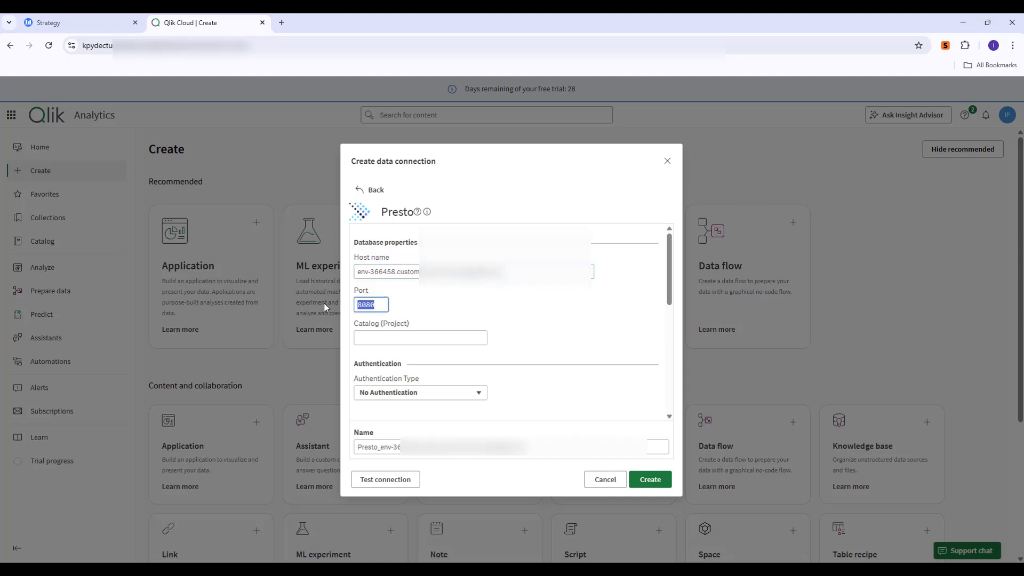
text(443)
click(366, 337)
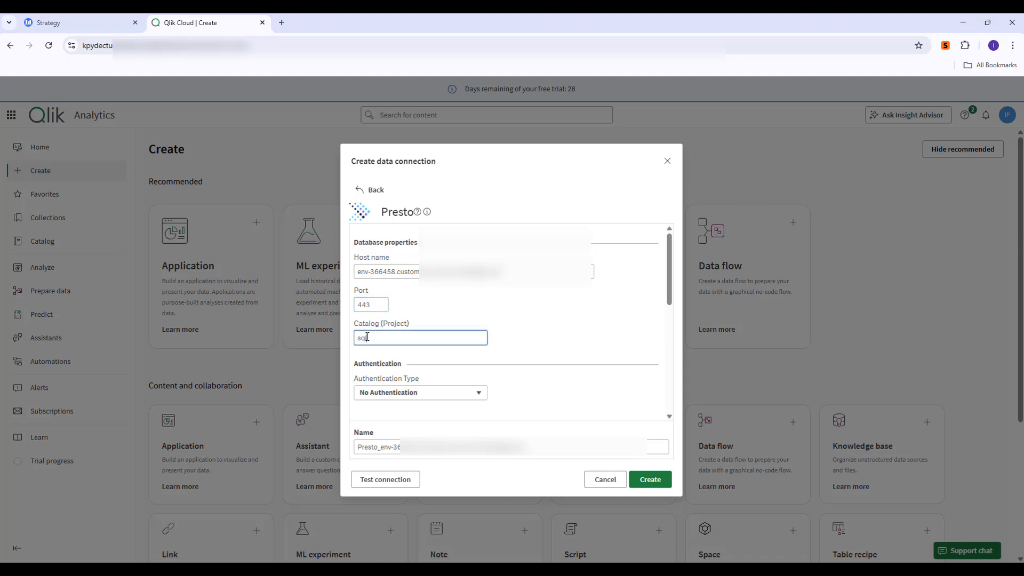
click(432, 393)
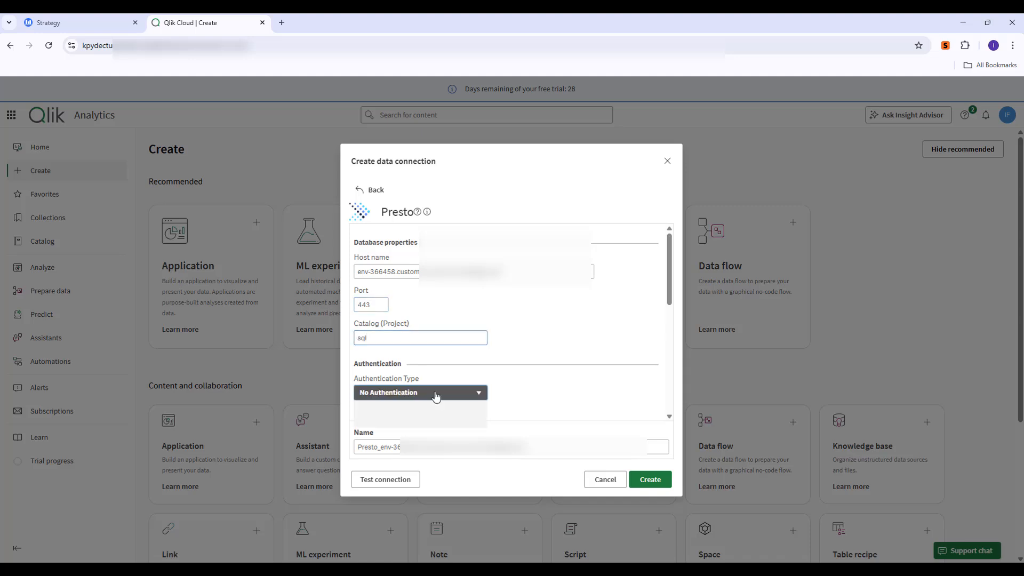
click(420, 421)
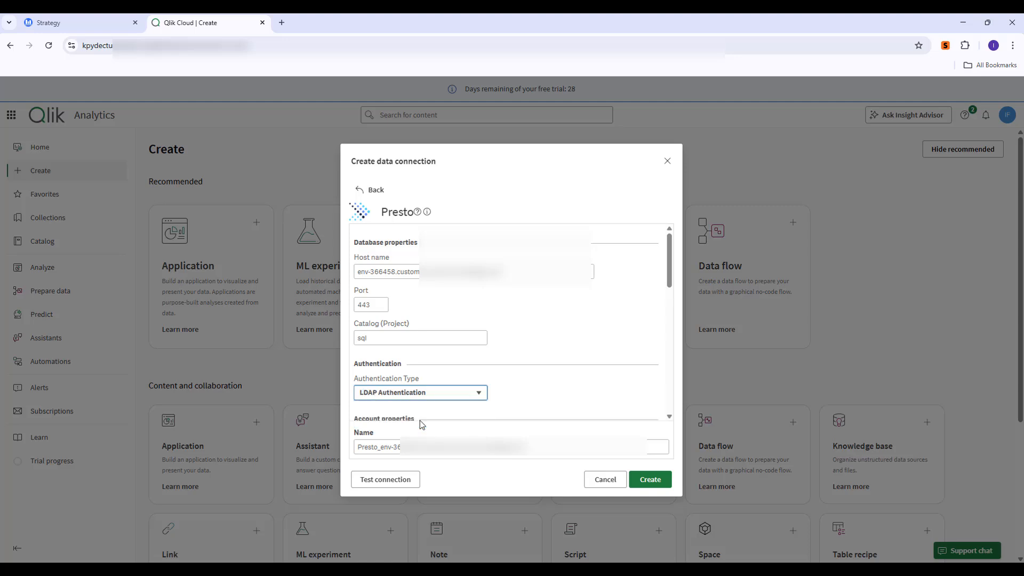
Enter the user name admin and the account password in the connection credentials, and test the connection.
scroll(521, 386, down, 1)
scroll(521, 387, down, 5)
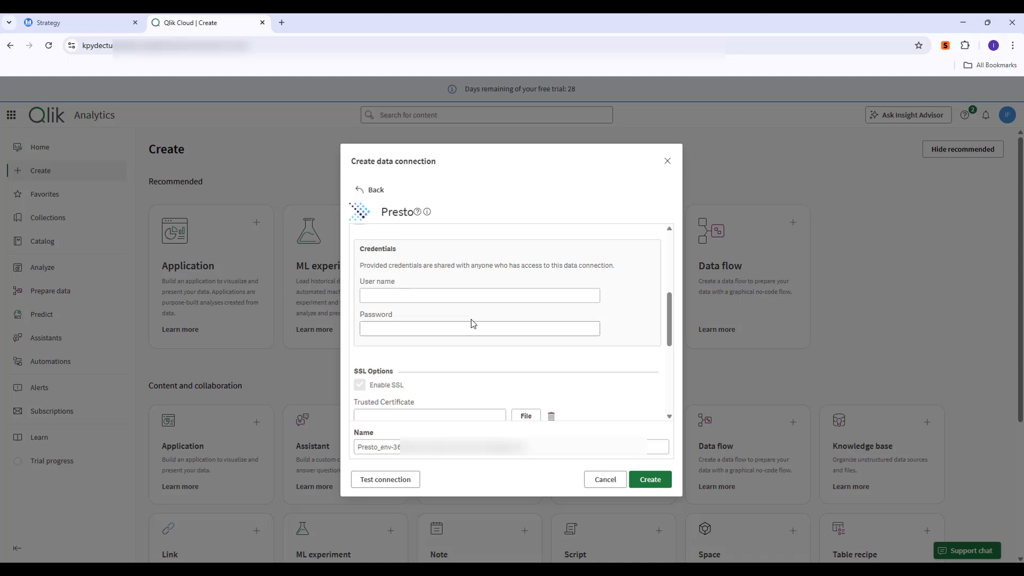
click(436, 299)
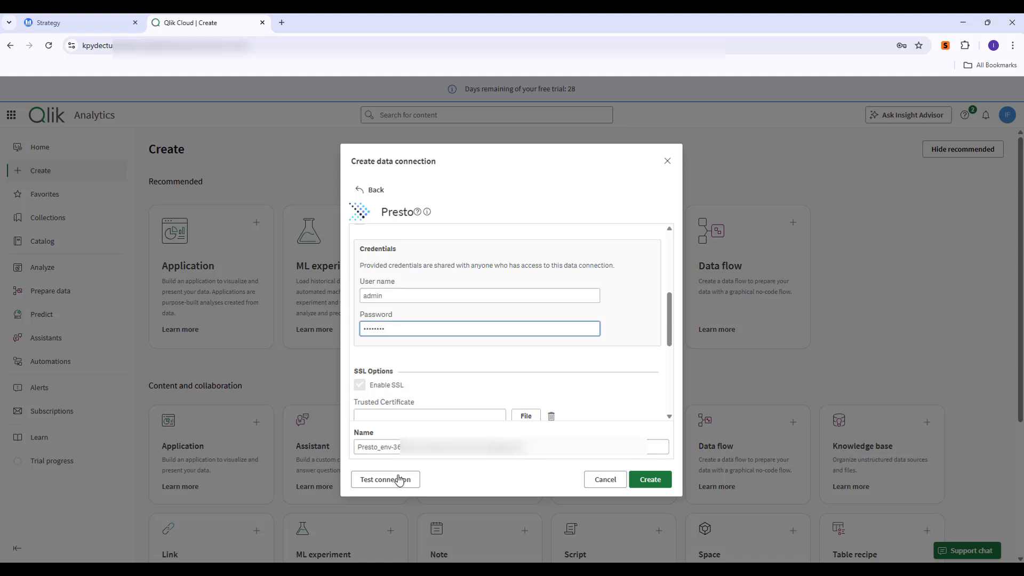
click(392, 480)
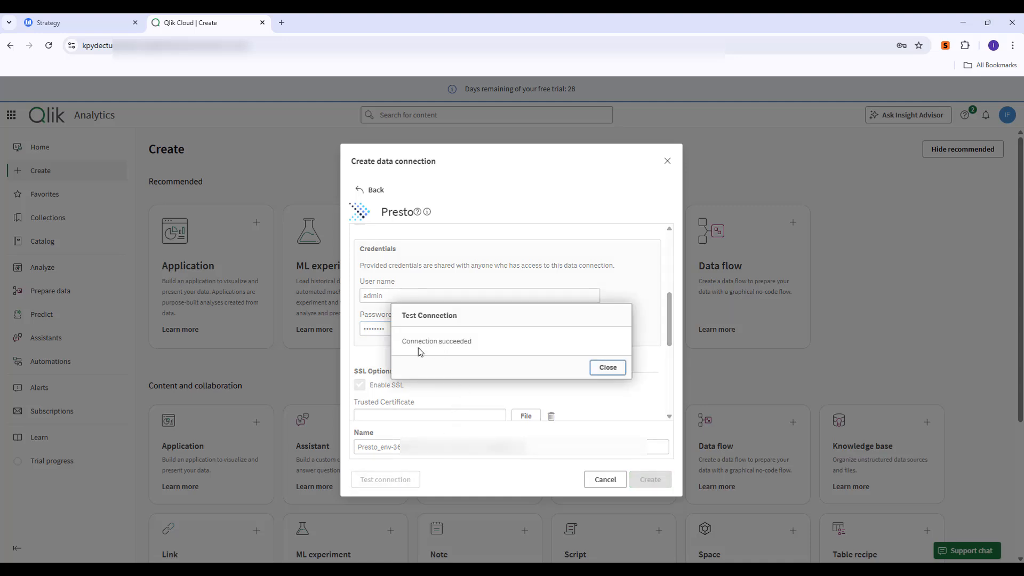
click(600, 368)
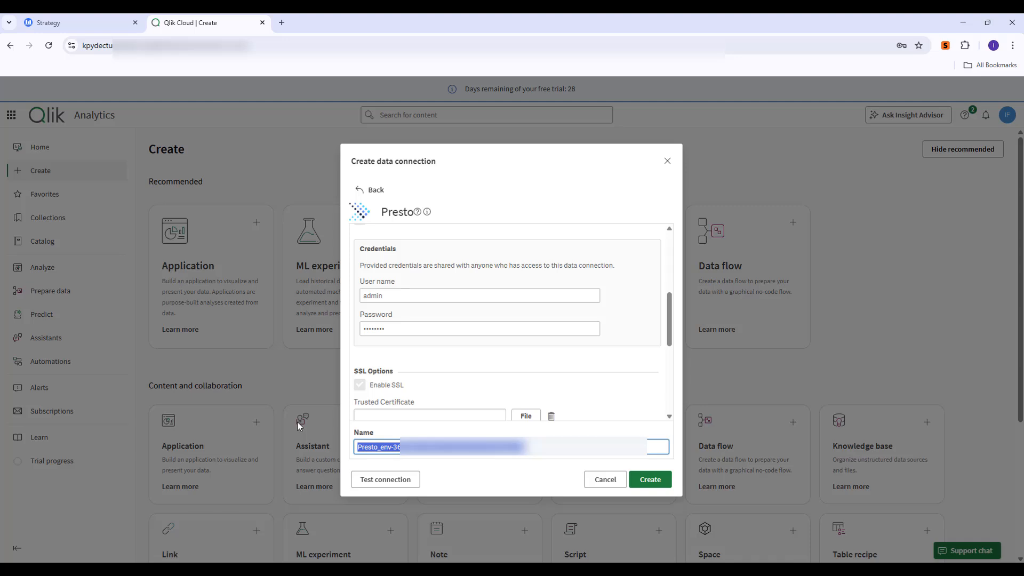
Try naming the connection Env Strategy, clear the name and cancel the new connection.
text(Env)
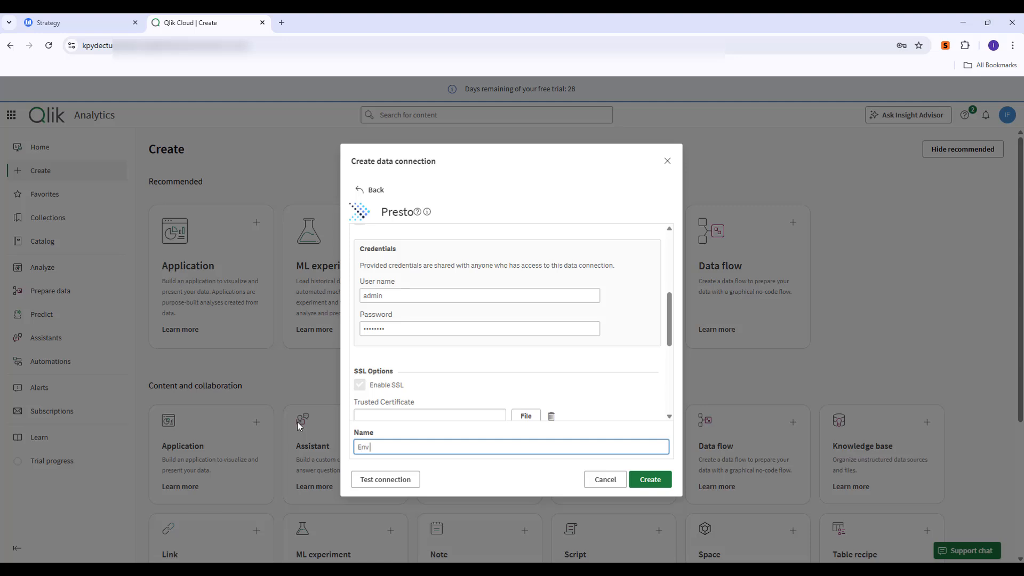
text( Strategy)
key(ctrl+a)
key(BackSpace)
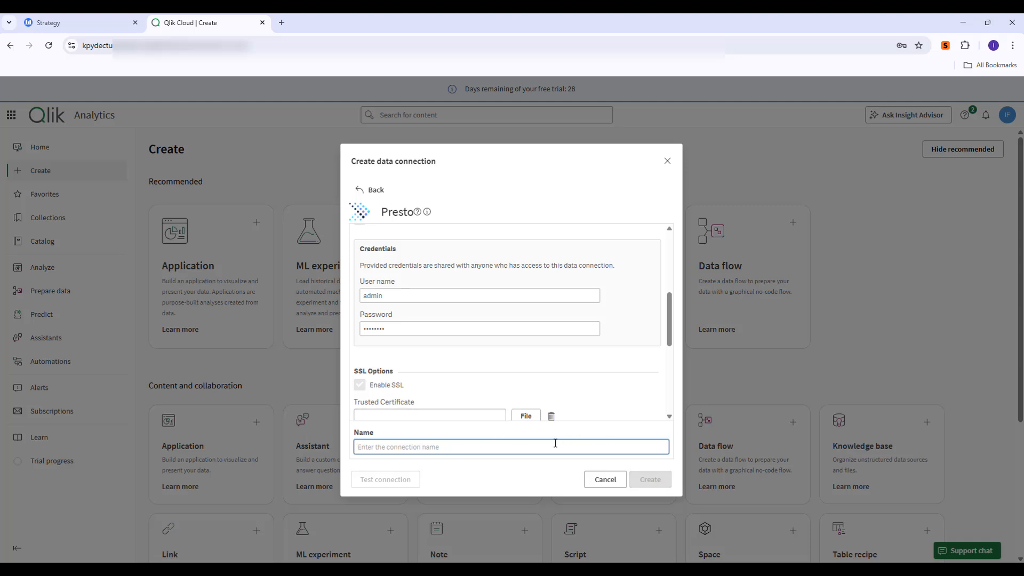
click(606, 479)
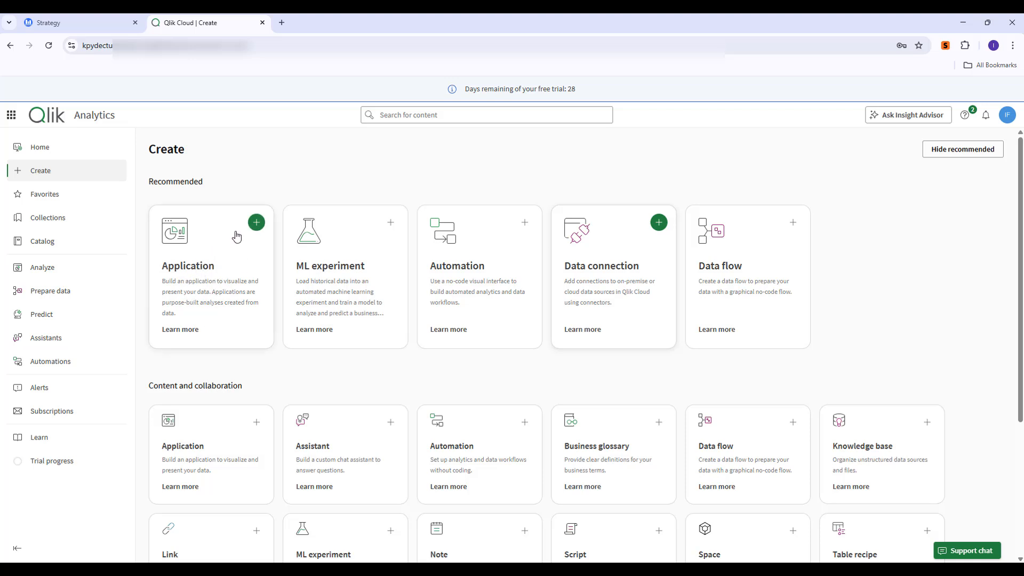
Create a new application named "Mosaic with QLik" in the Personal space.
click(254, 226)
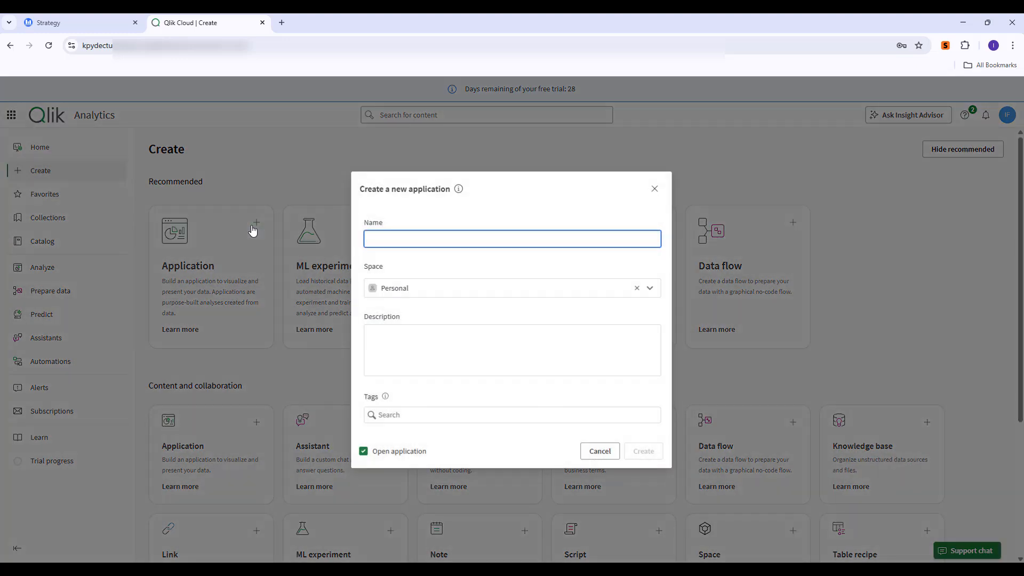
text(Mosaic)
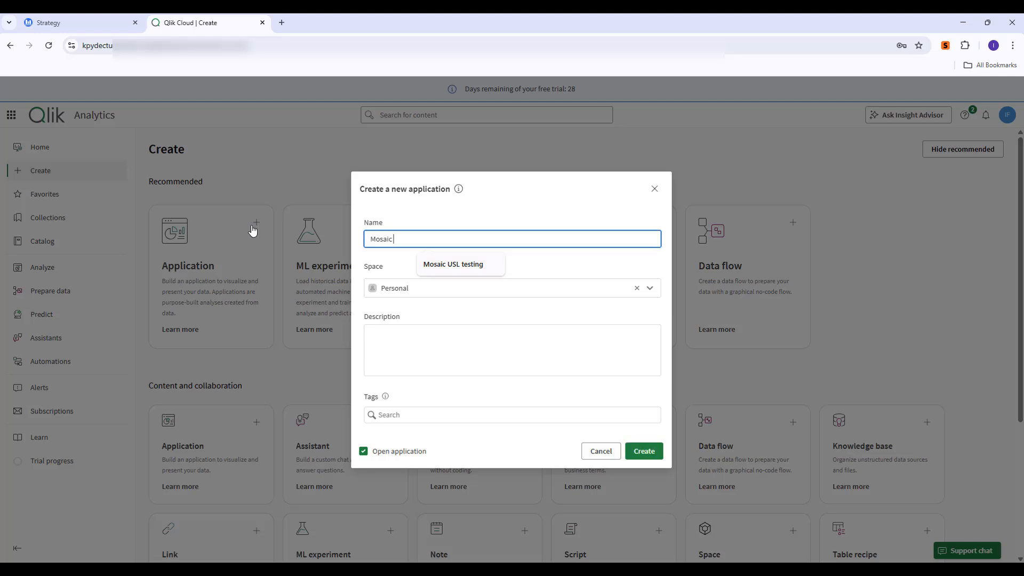
text( with QLik)
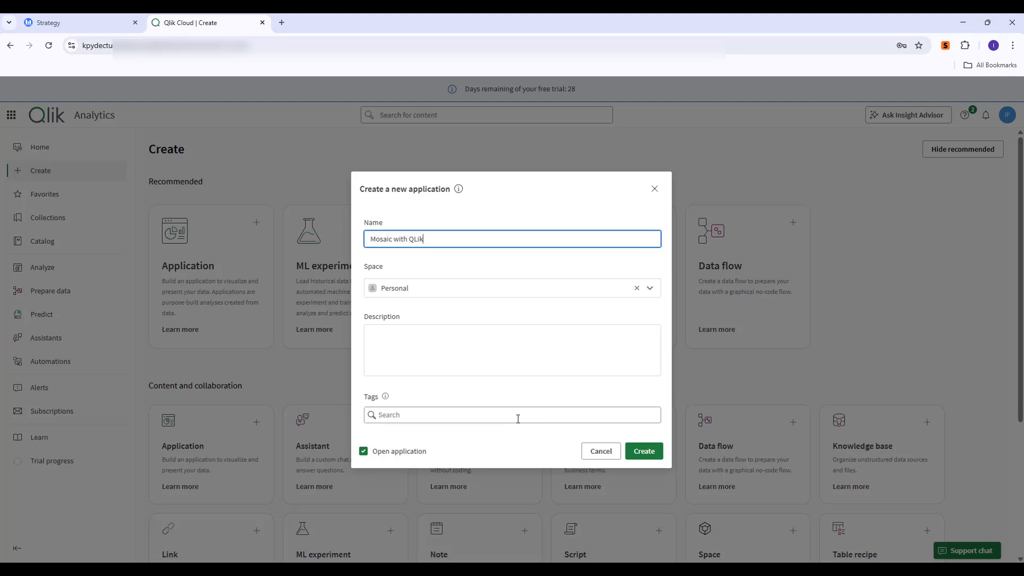
click(641, 458)
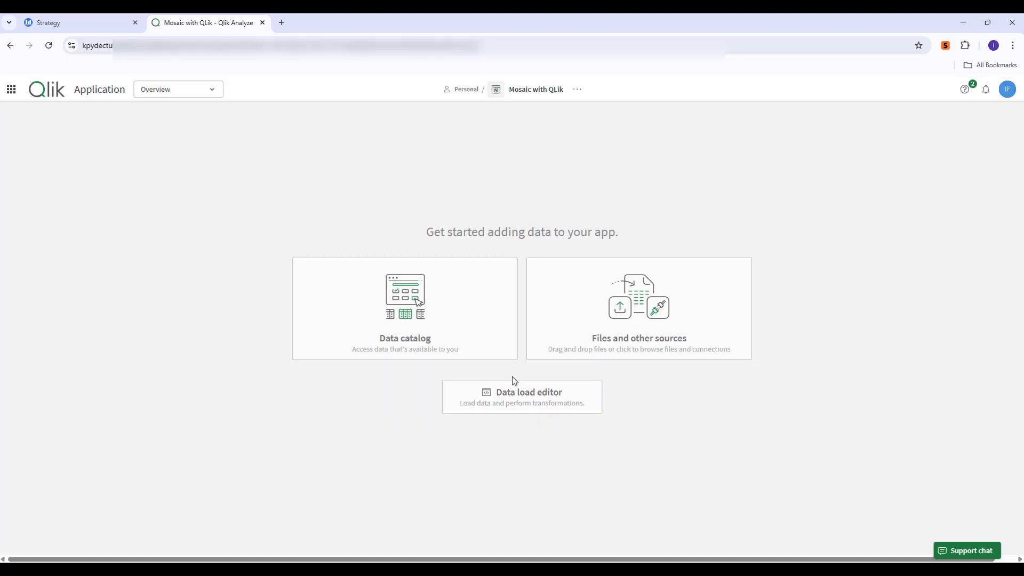
Add data from the existing Presto connection env-366458 and choose microstrategy tutorial as the owner.
click(663, 306)
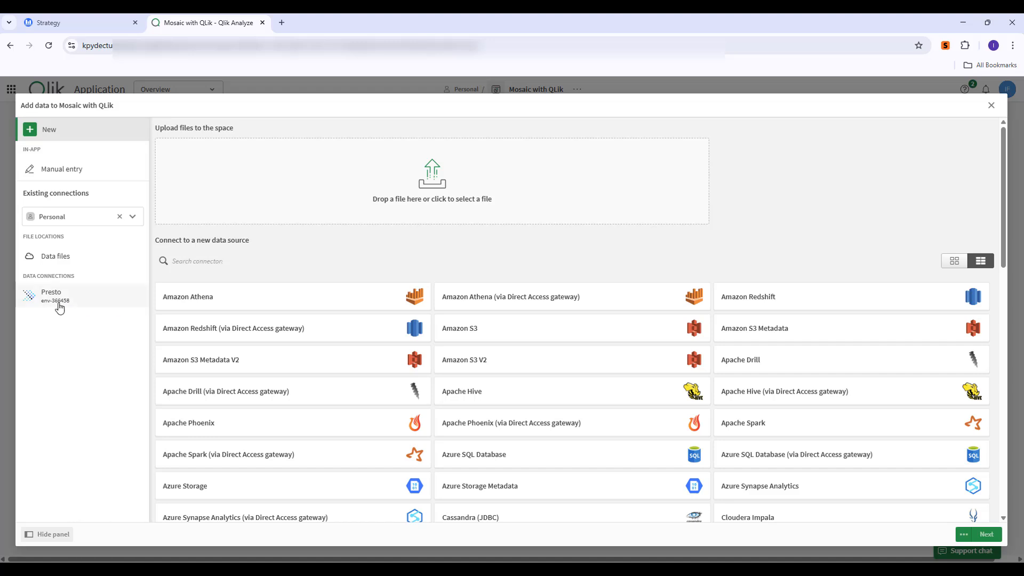
click(82, 300)
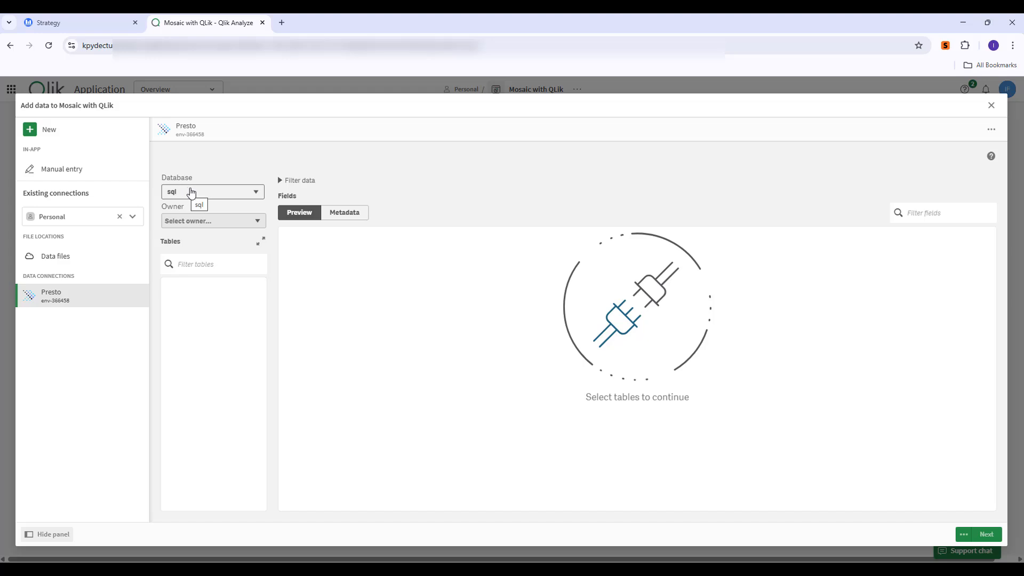
click(202, 222)
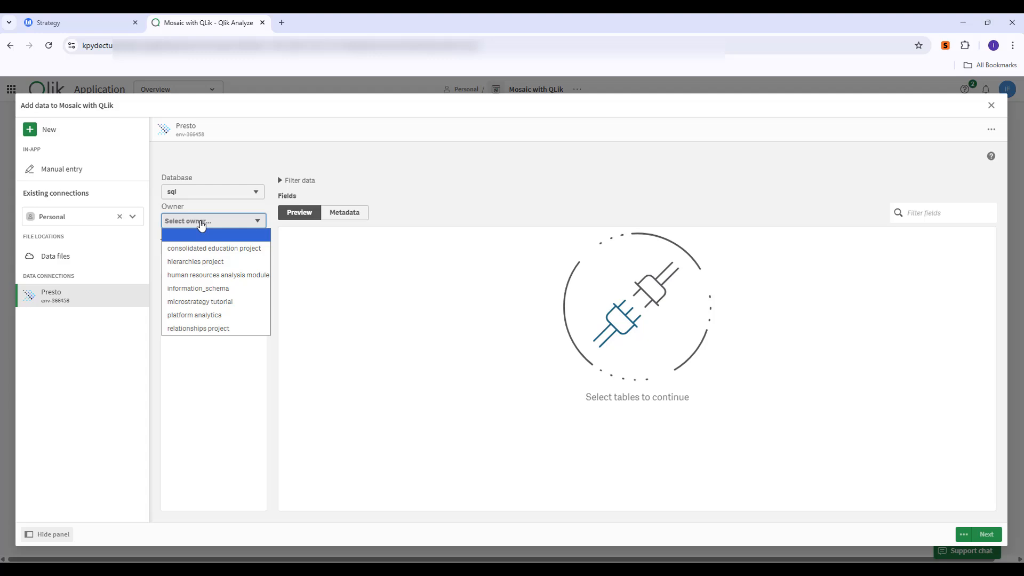
click(230, 304)
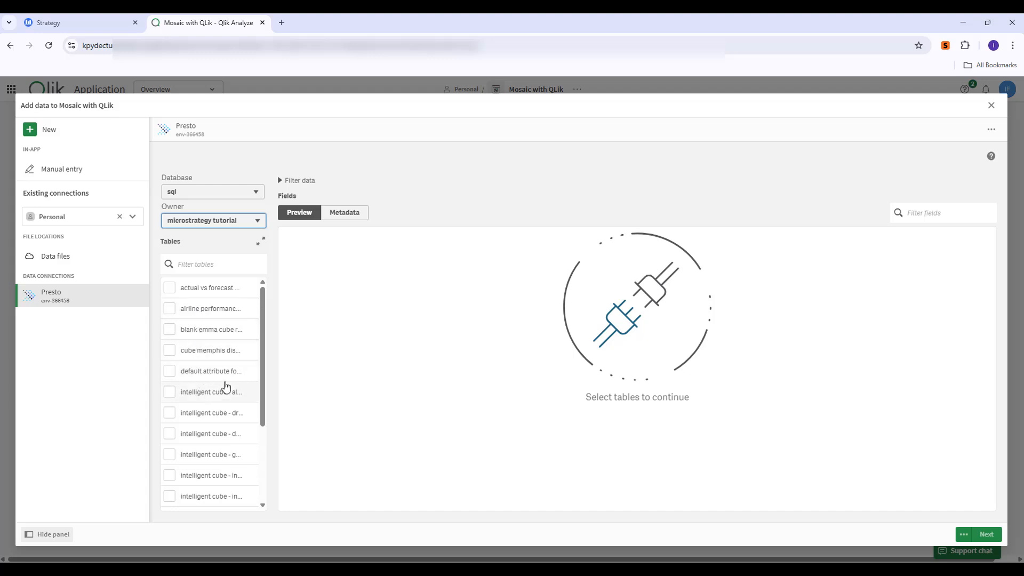
Filter the tables by "reta" and select the retail model table with all its fields included.
drag(266, 311, 265, 390)
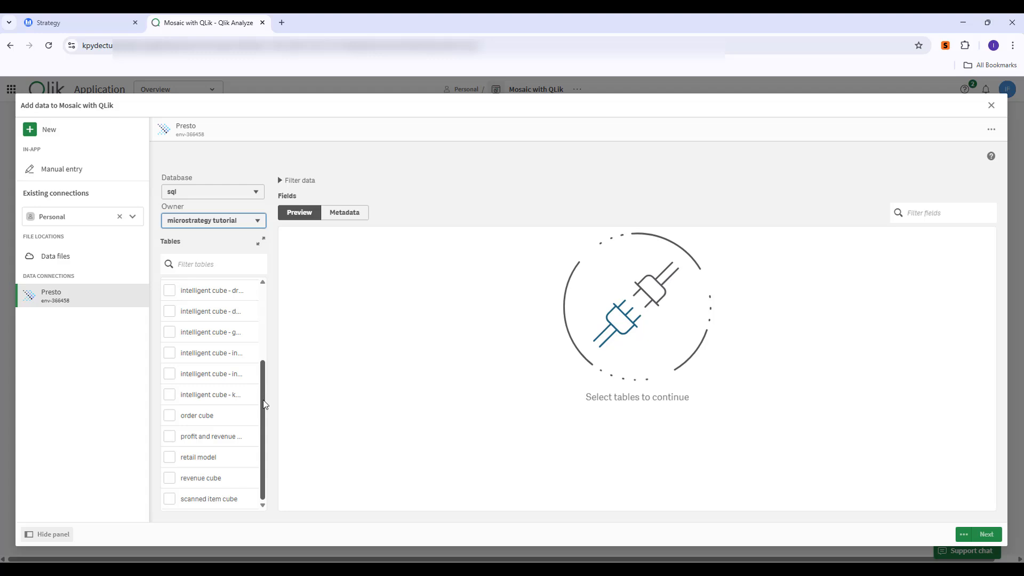
click(209, 265)
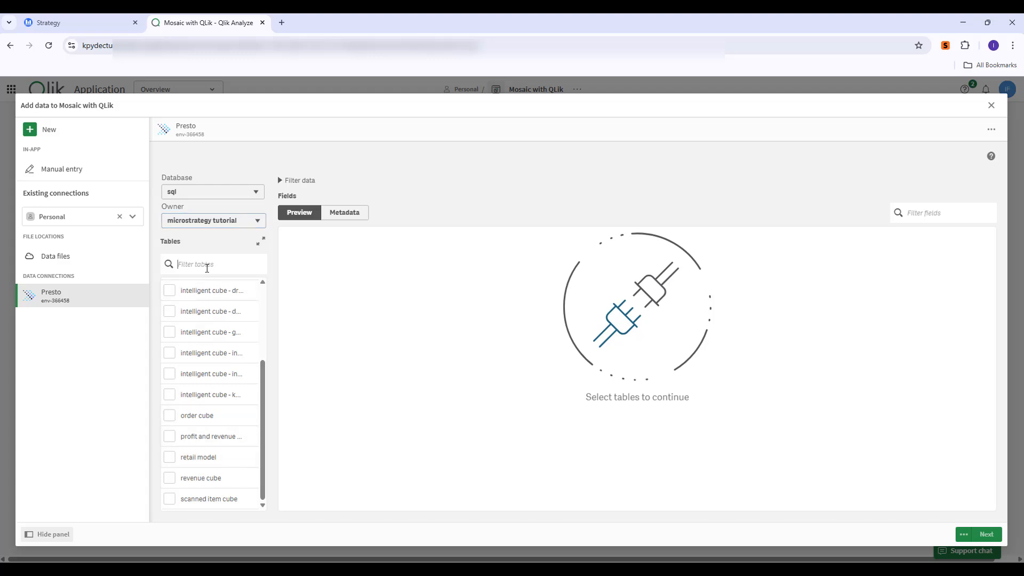
text(reta)
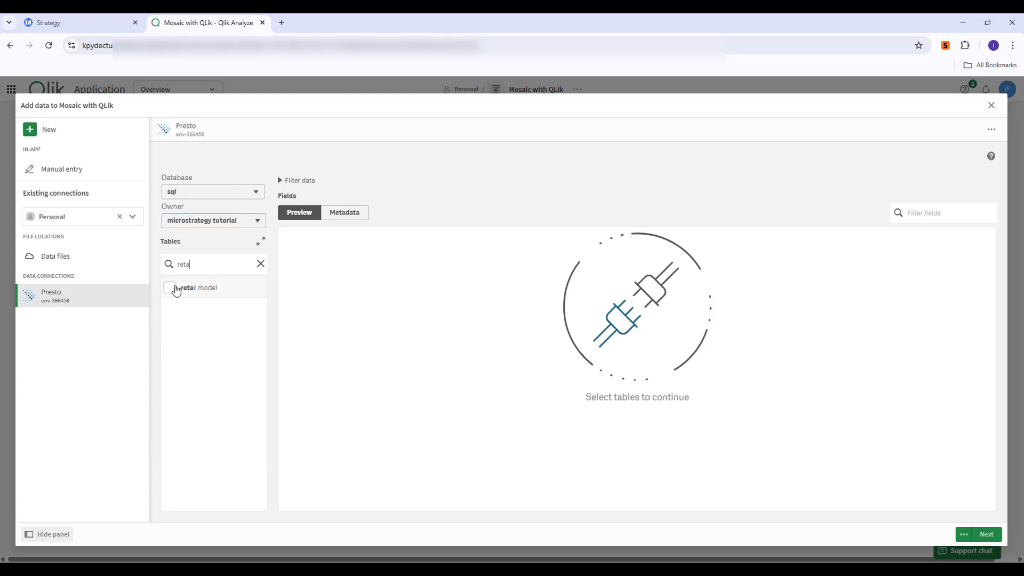
click(169, 290)
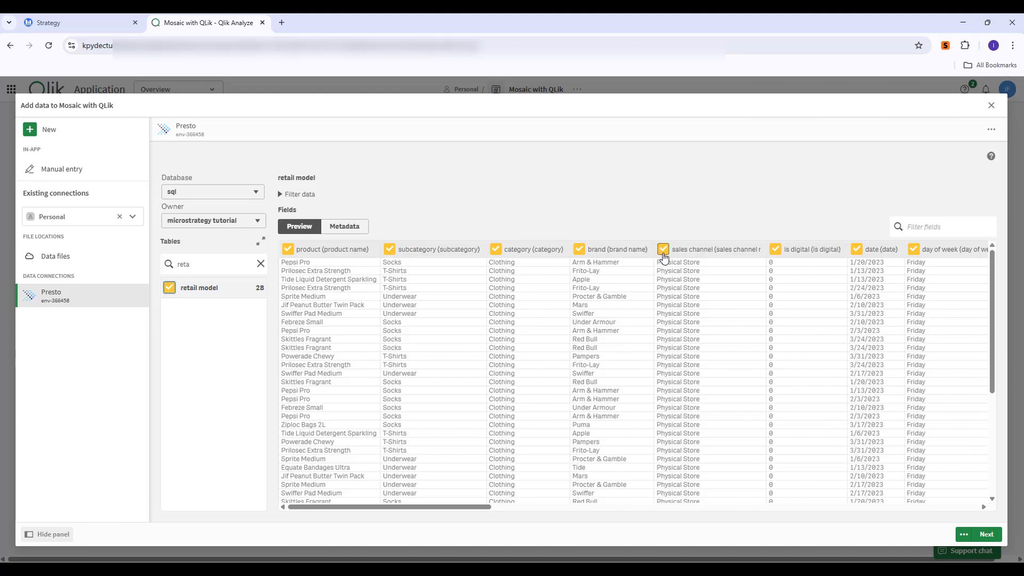
click(663, 251)
click(663, 250)
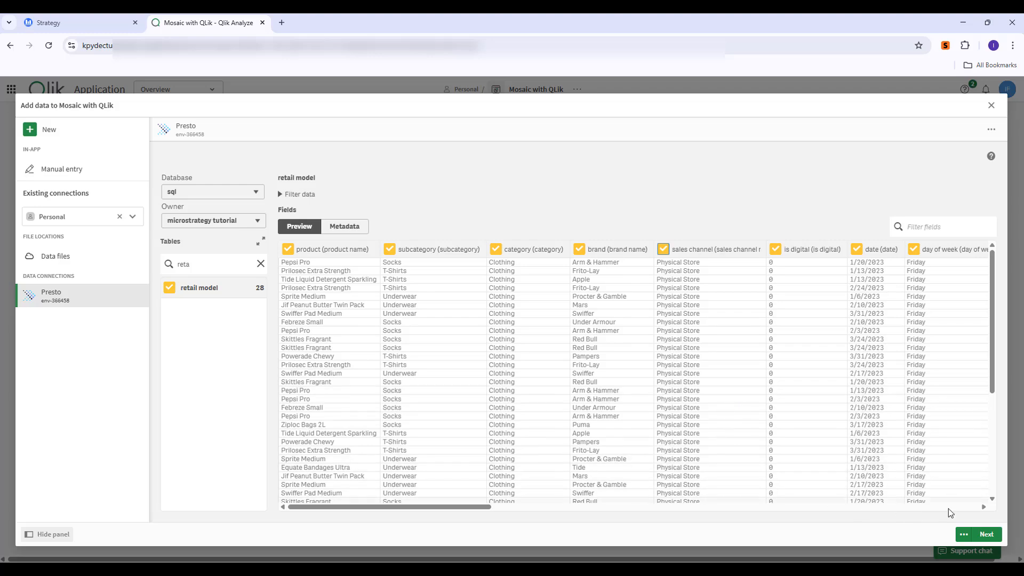
Load the selected retail model data into the application and open its new sheet.
click(986, 534)
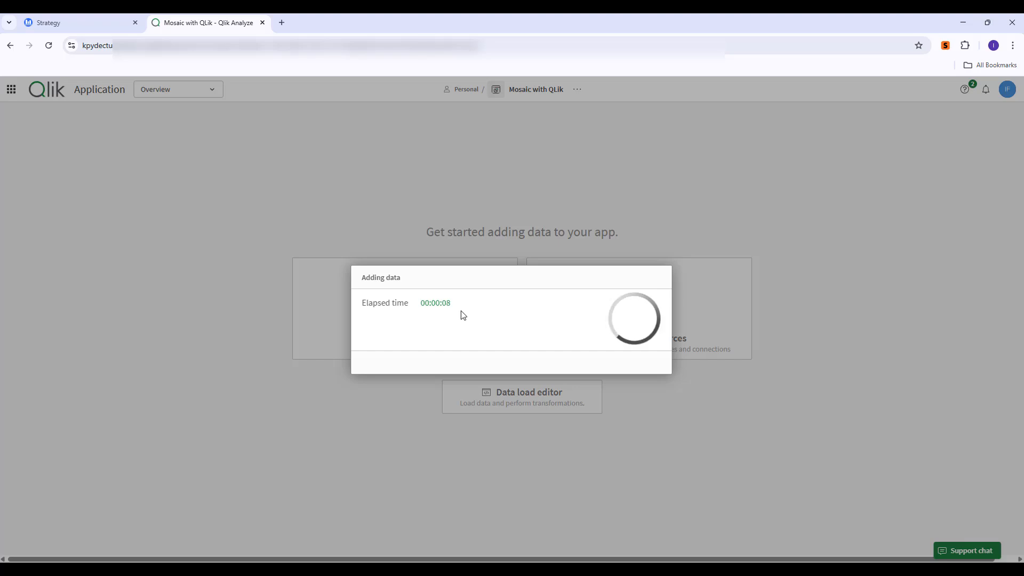
click(651, 355)
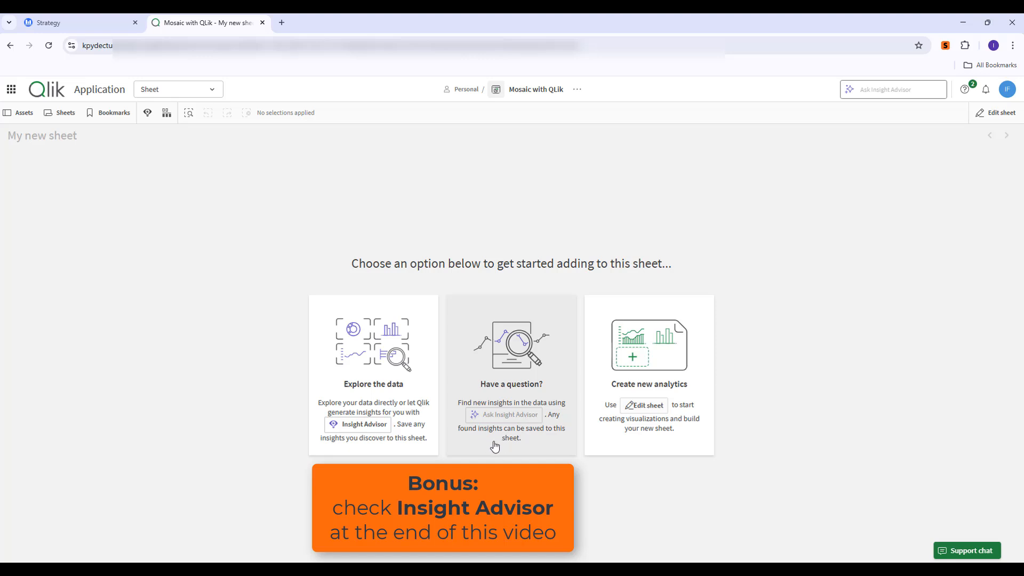
Start building the new sheet and add a bar chart of gross revenue by category in its upper-left area.
click(666, 351)
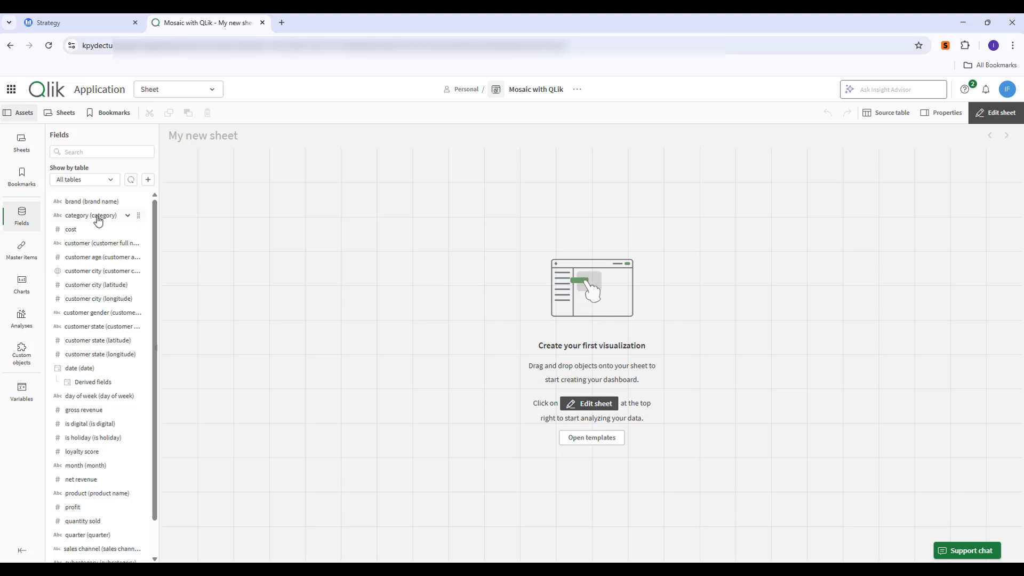
drag(97, 220, 243, 193)
drag(311, 205, 358, 217)
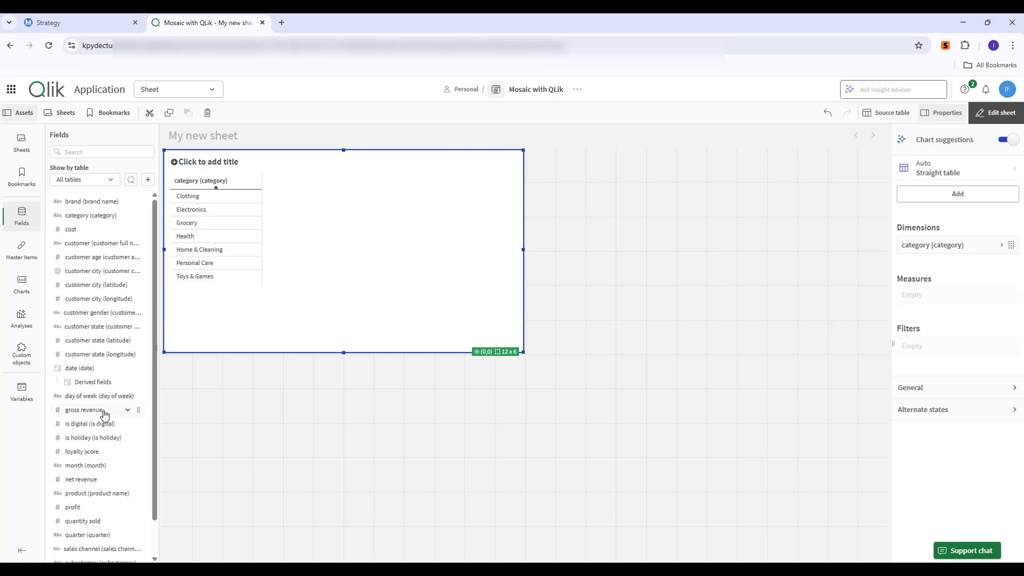
drag(101, 410, 296, 232)
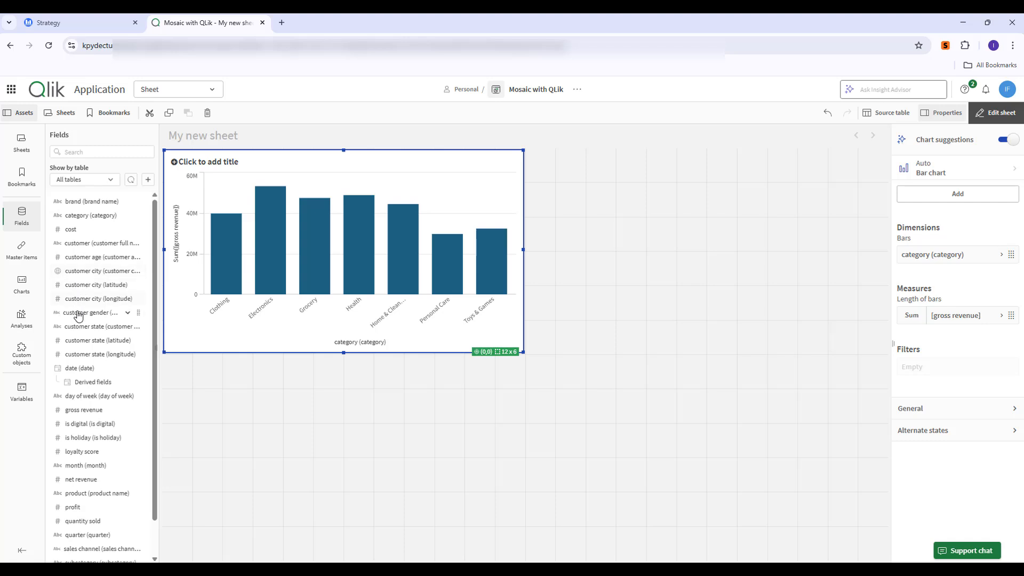
Add a second chart showing gross revenue by customer gender beside the category chart.
drag(81, 315, 528, 254)
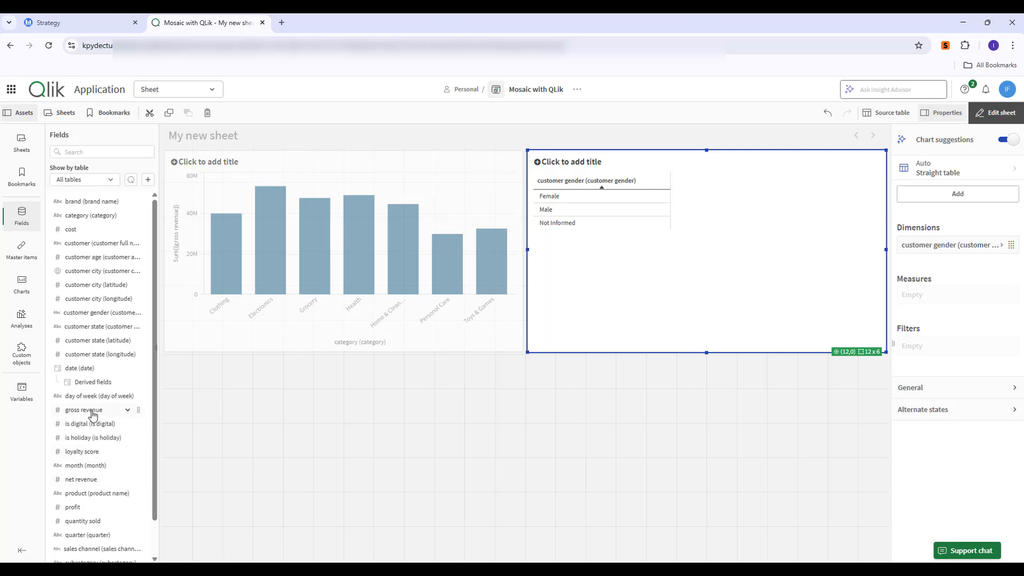
drag(91, 414, 675, 251)
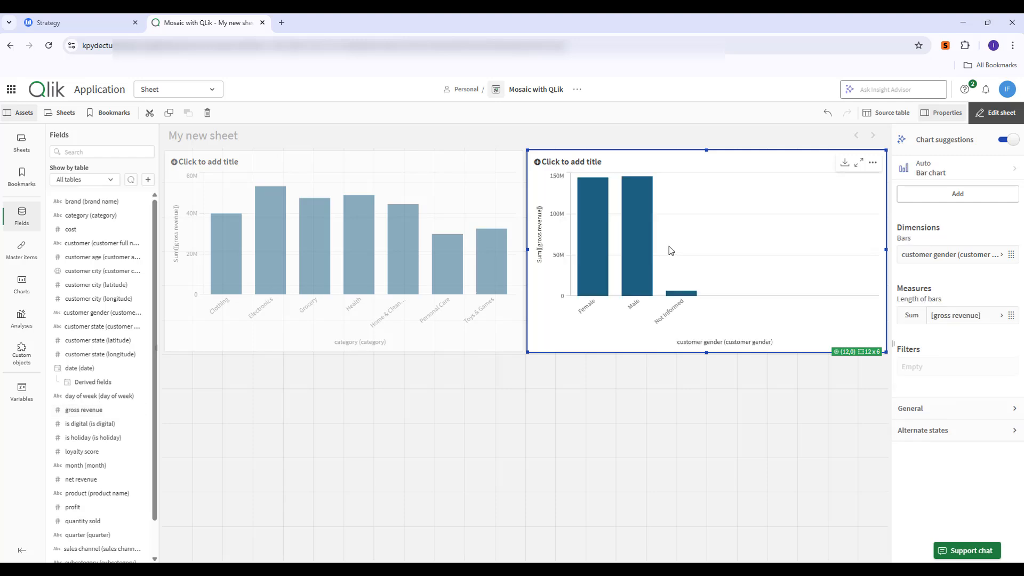
click(414, 417)
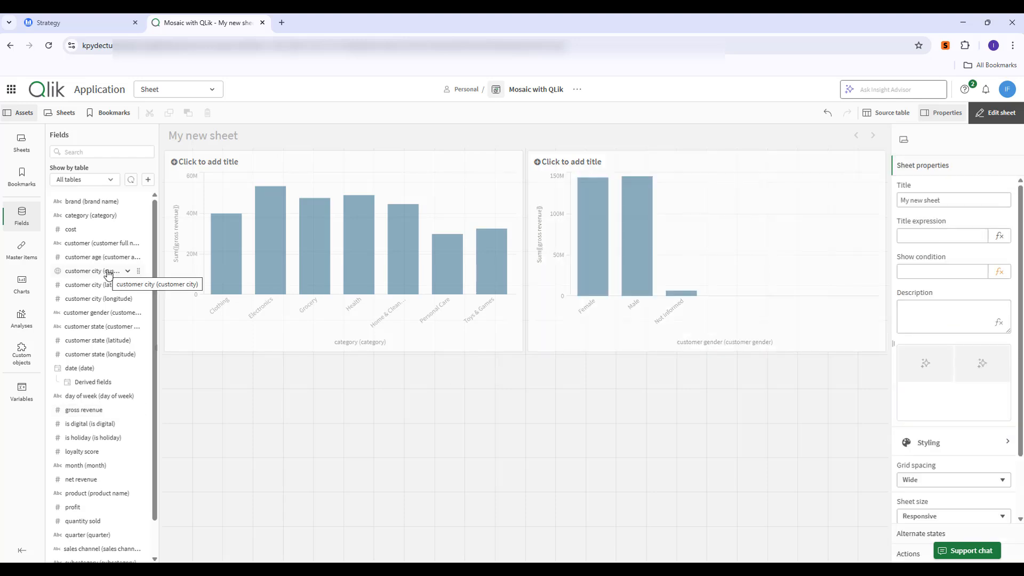
Add a customer city map below the category chart, with profit as its measure.
drag(109, 274, 229, 395)
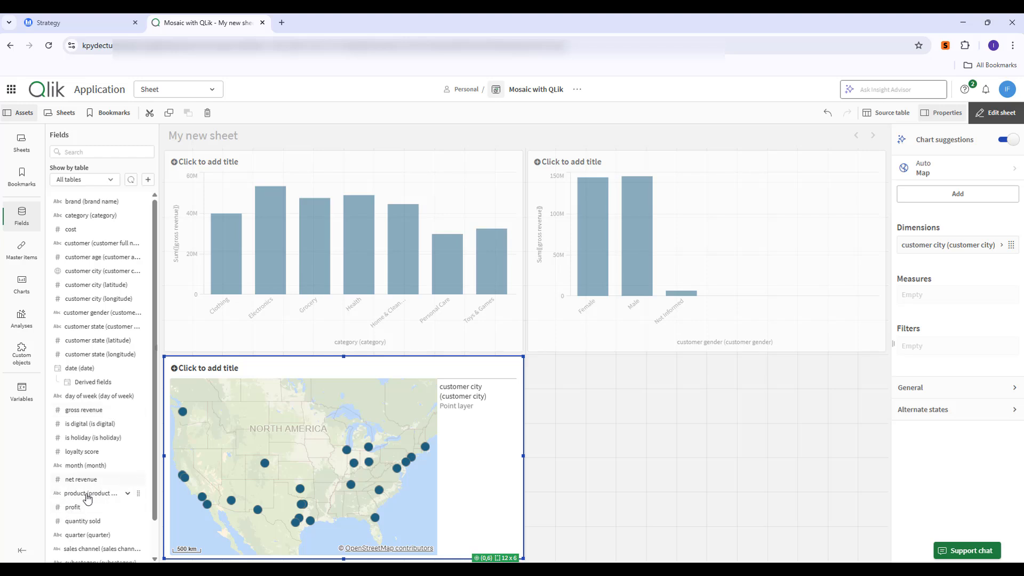
drag(81, 510, 346, 472)
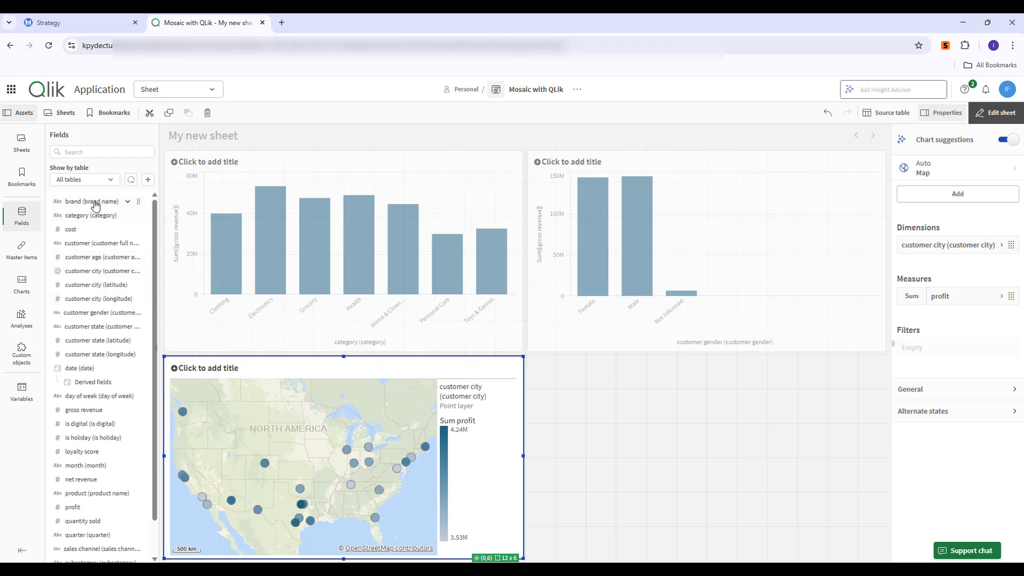
Find the subcategory and net revenue fields and chart net revenue by subcategory in the free area beside the map.
click(96, 150)
text(subc)
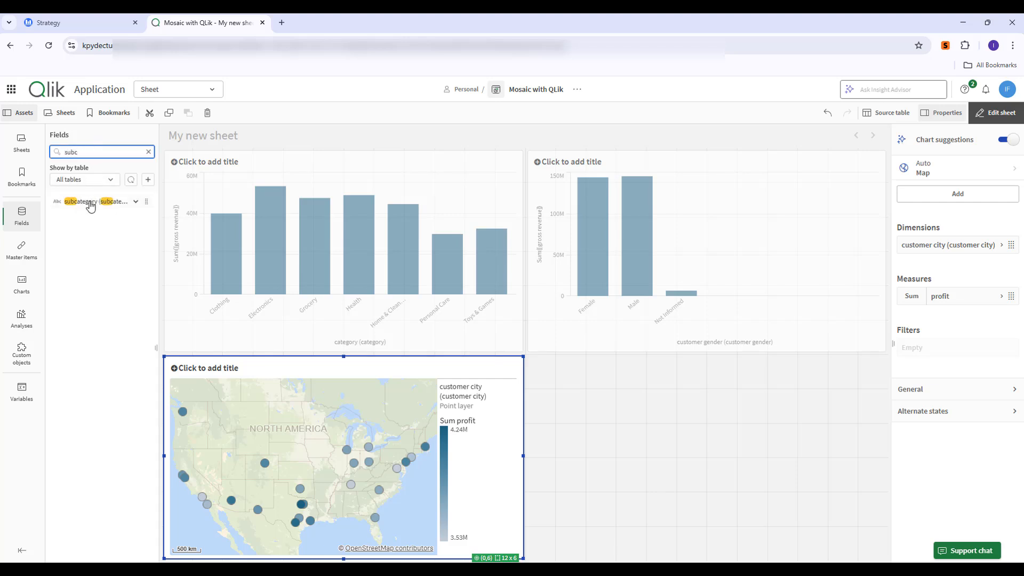
drag(90, 206, 536, 384)
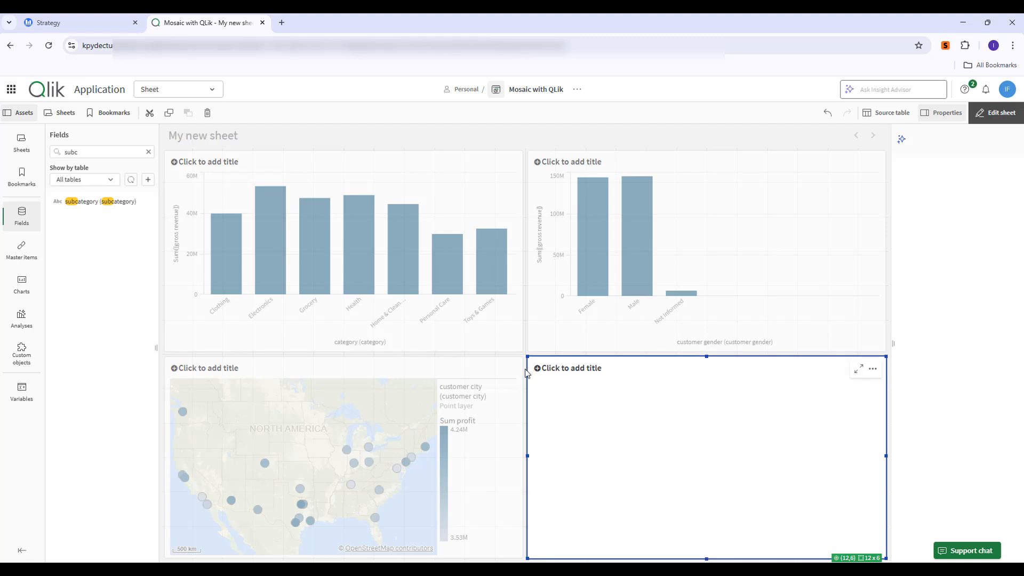
click(112, 157)
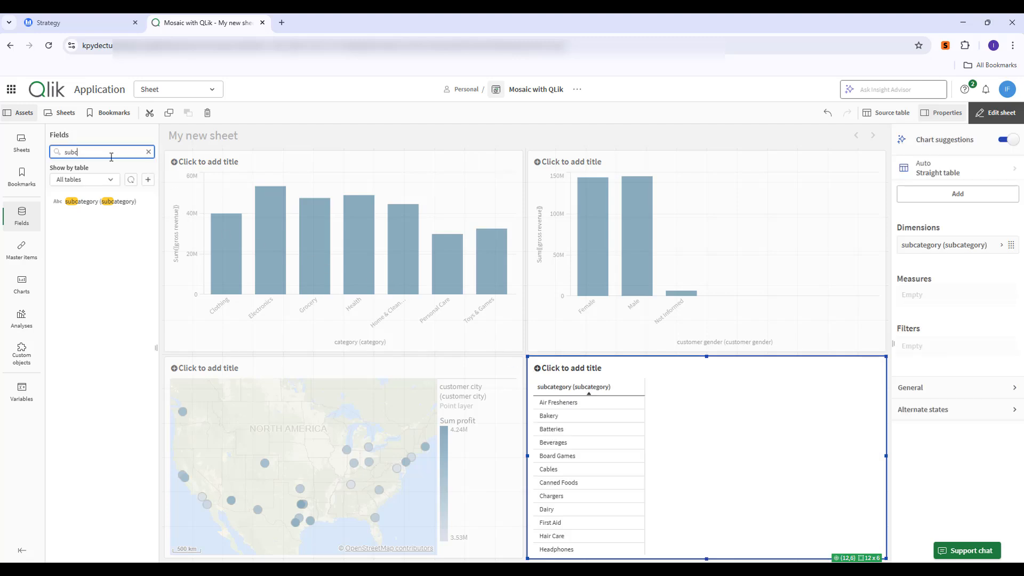
key(BackSpace)
key(BackSpace)
key(BackSpace)
key(BackSpace)
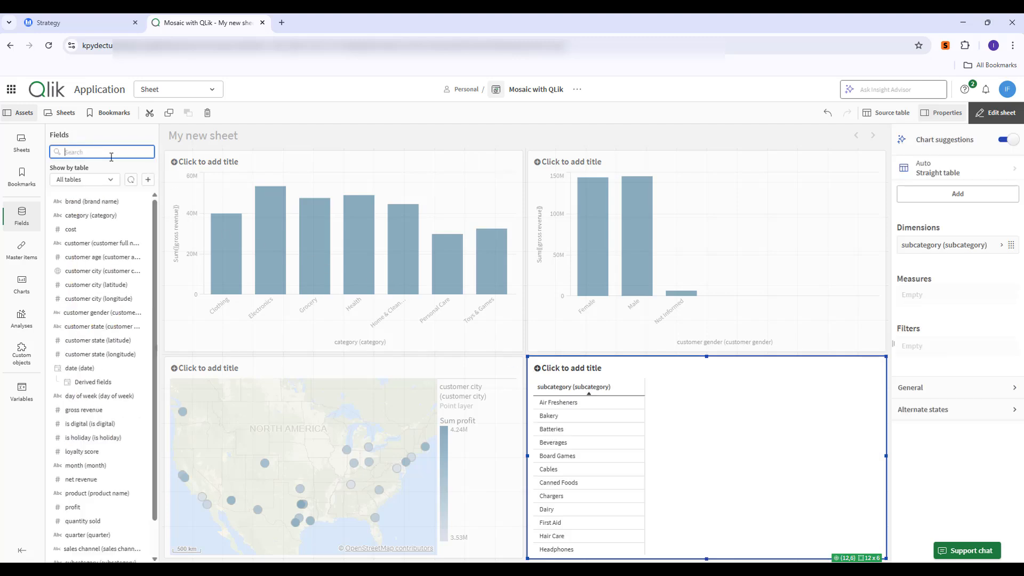
text(reve)
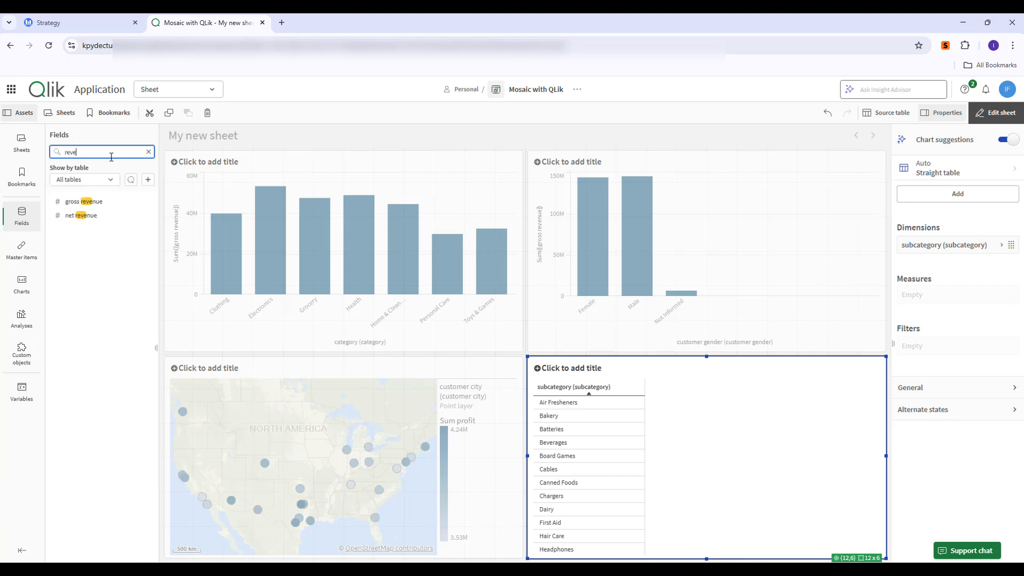
drag(87, 215, 649, 420)
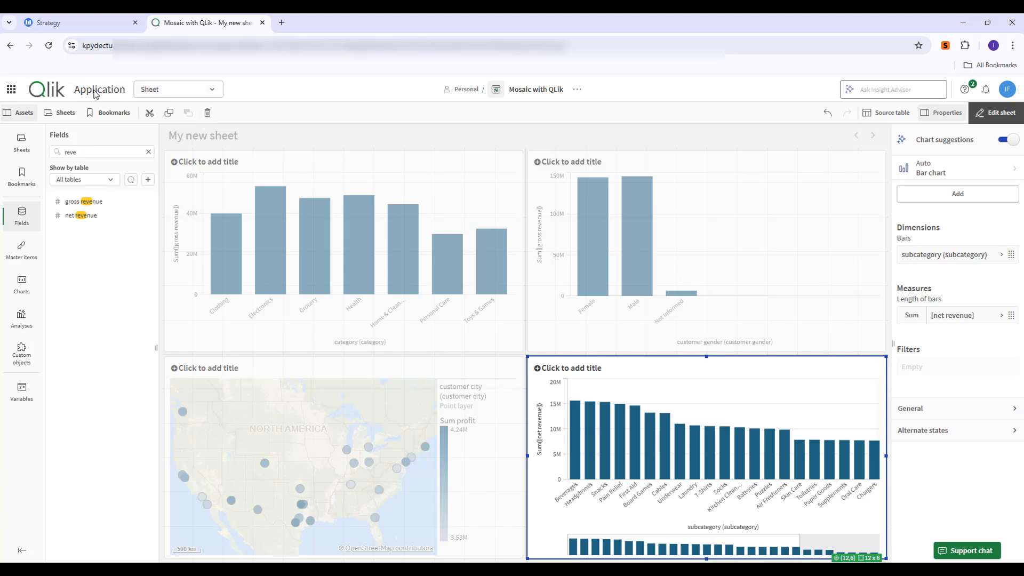
click(214, 90)
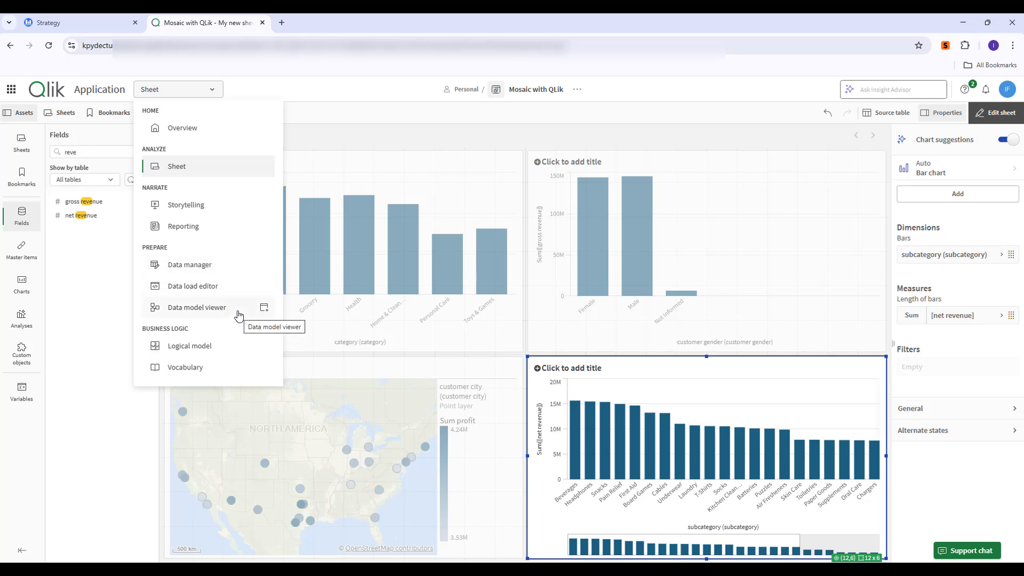
click(103, 327)
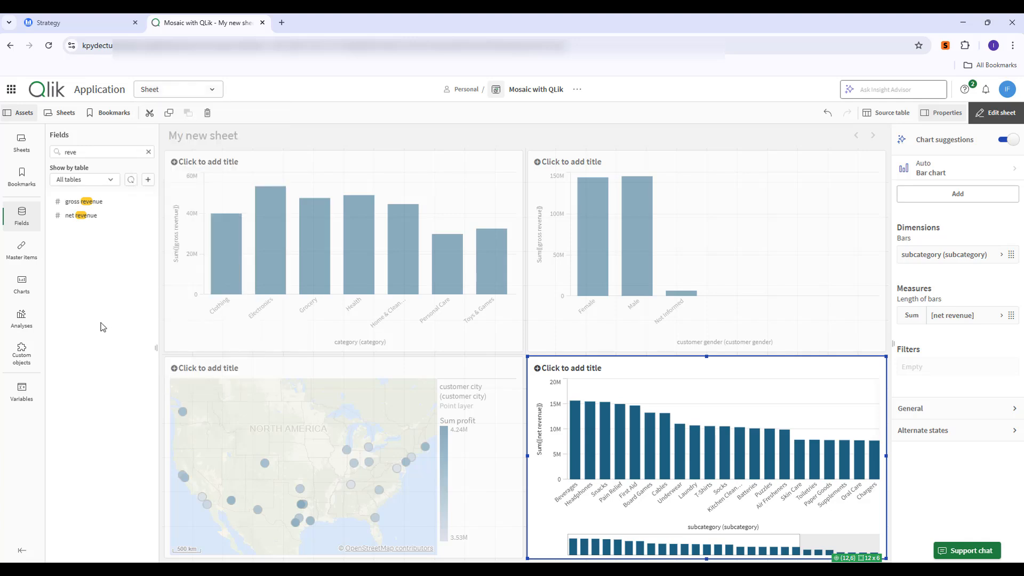
click(319, 135)
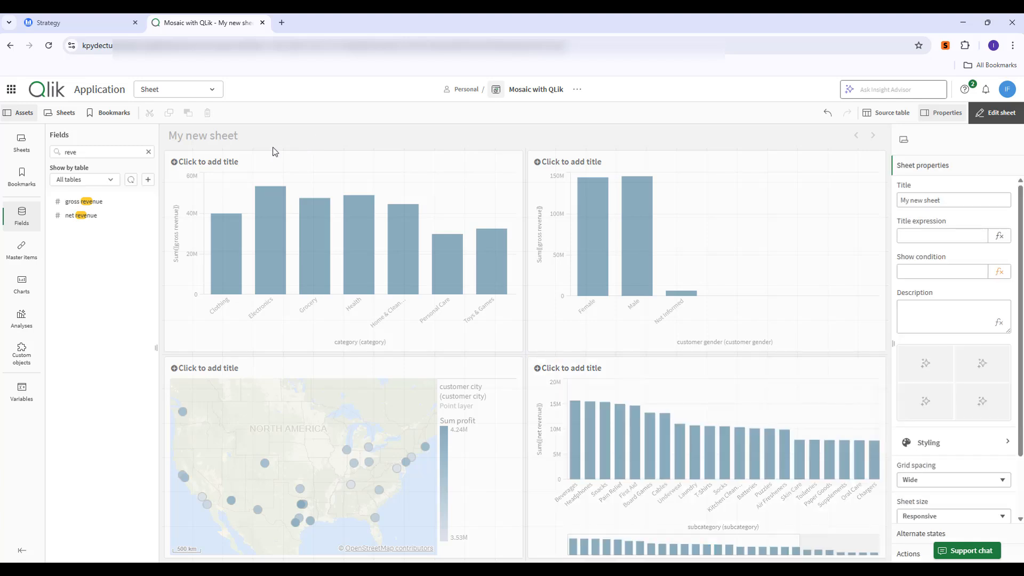
click(405, 193)
click(667, 156)
click(619, 129)
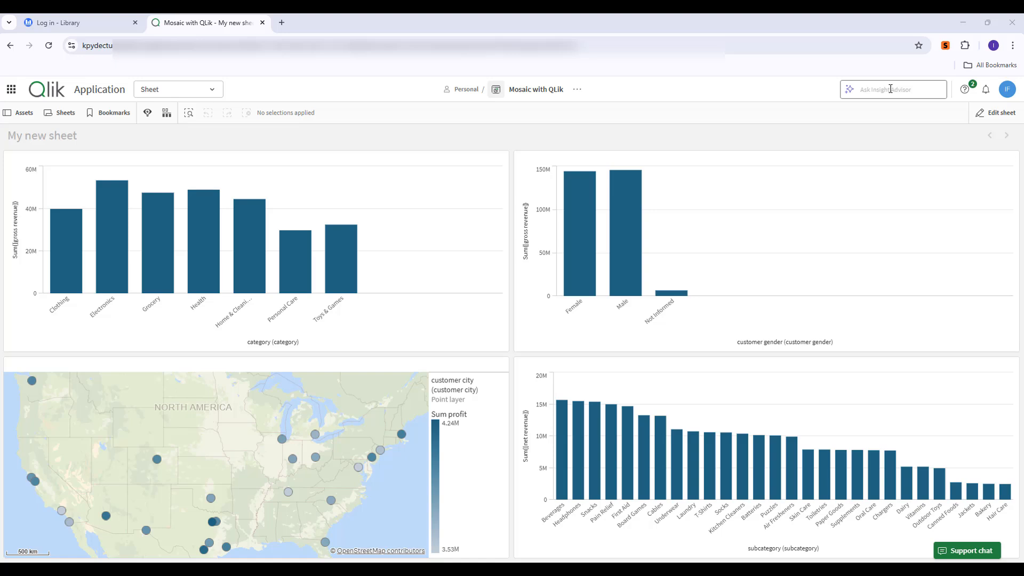
Ask Insight Advisor "show me top 5 subcategory (subcategory) by gross revenue".
click(890, 88)
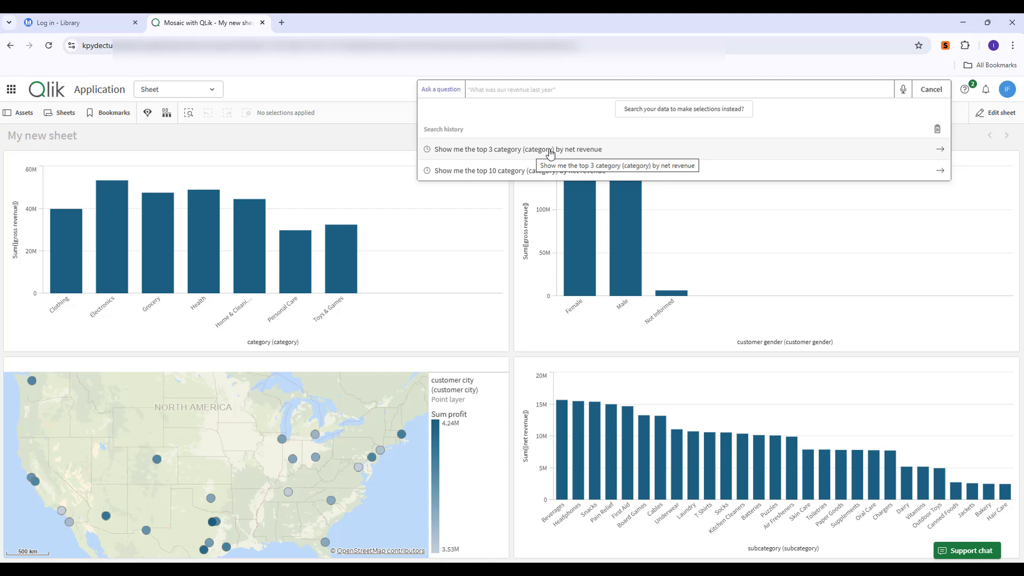
text(show)
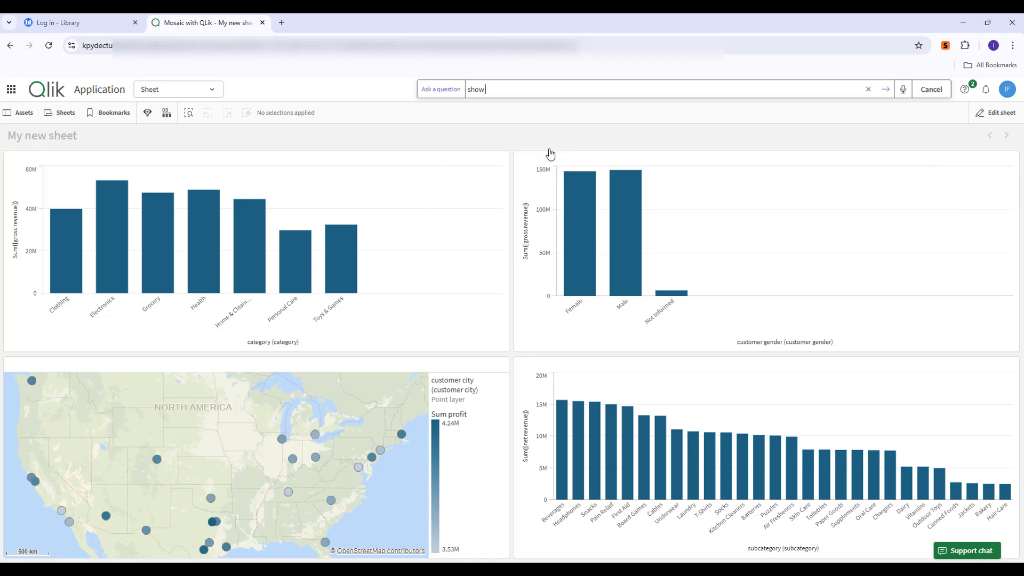
text( me top 5 subca)
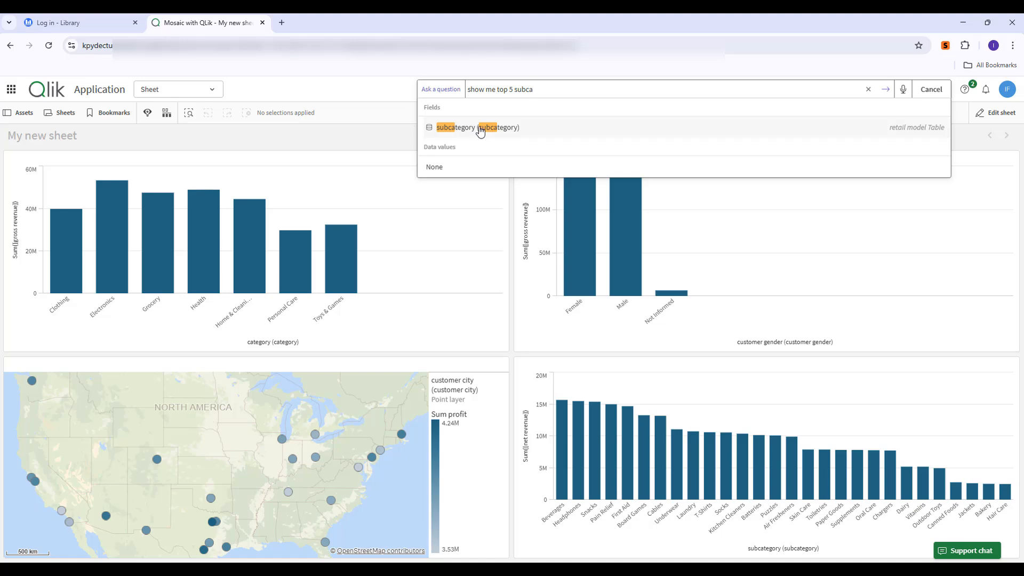
click(476, 133)
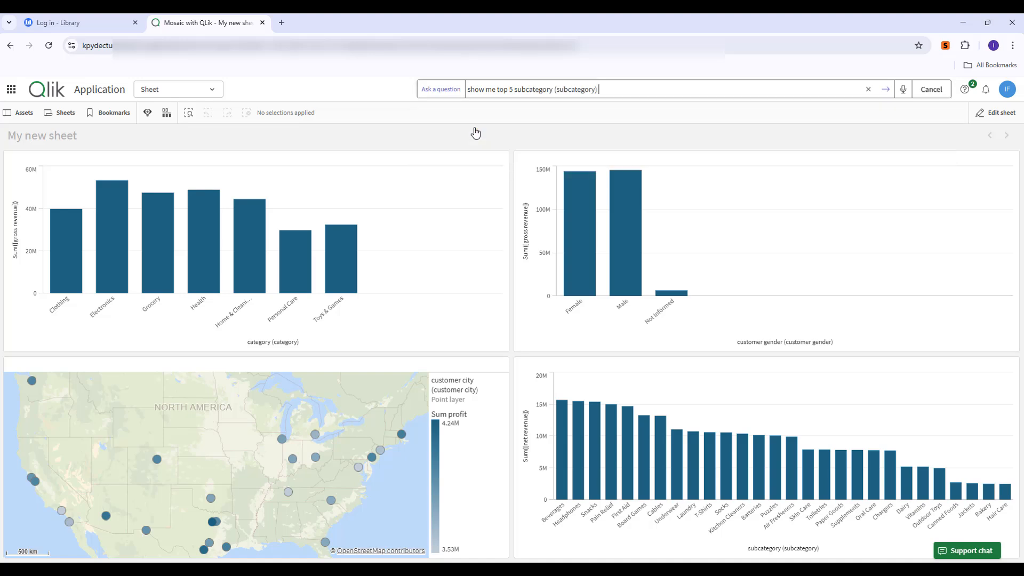
text(by)
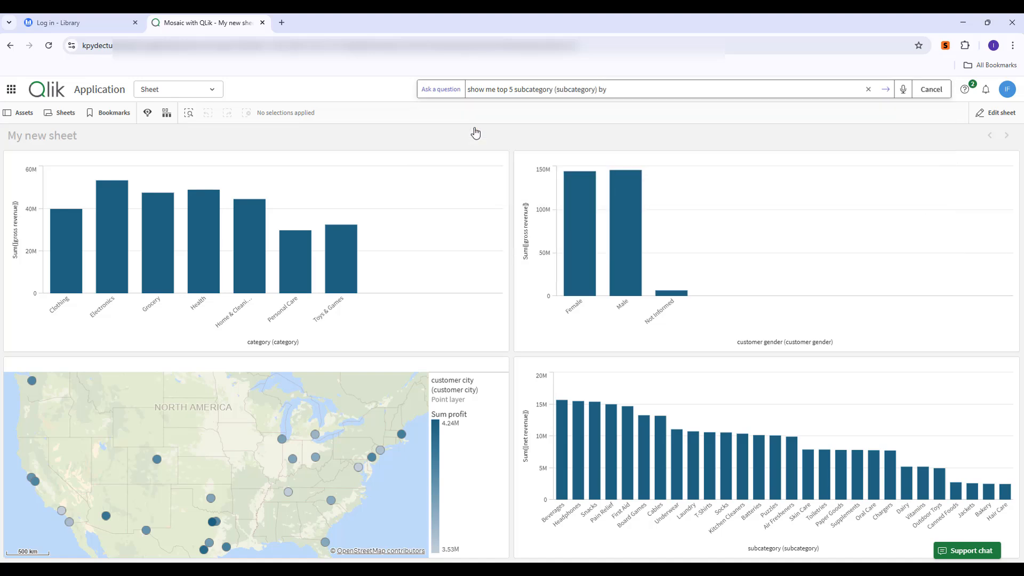
text( gro)
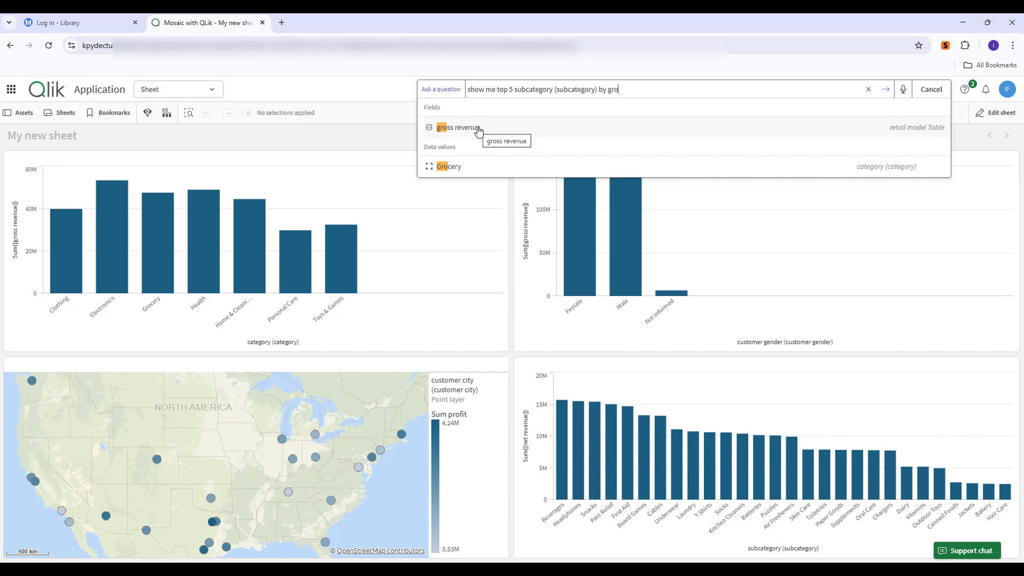
click(479, 130)
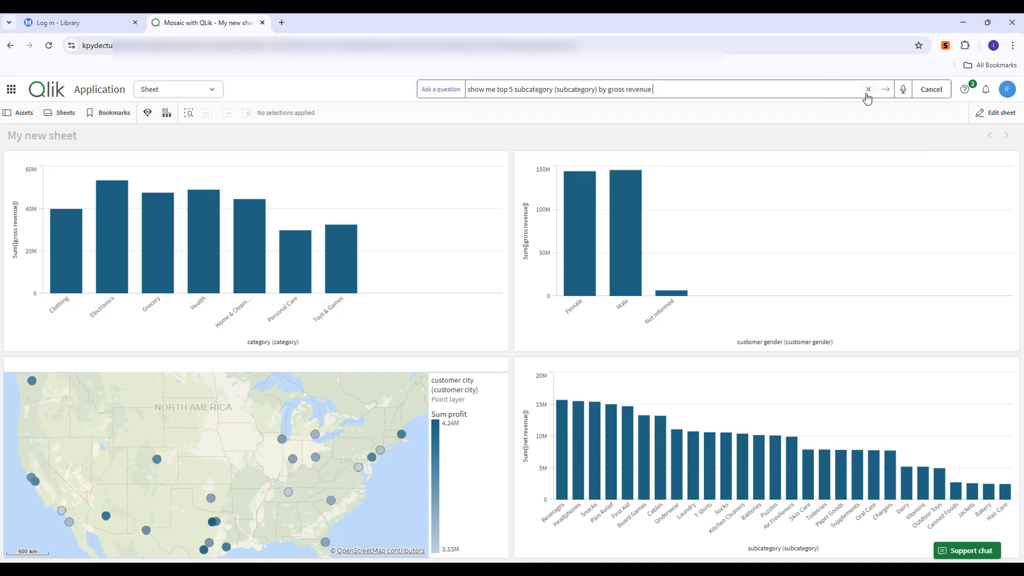
key(Return)
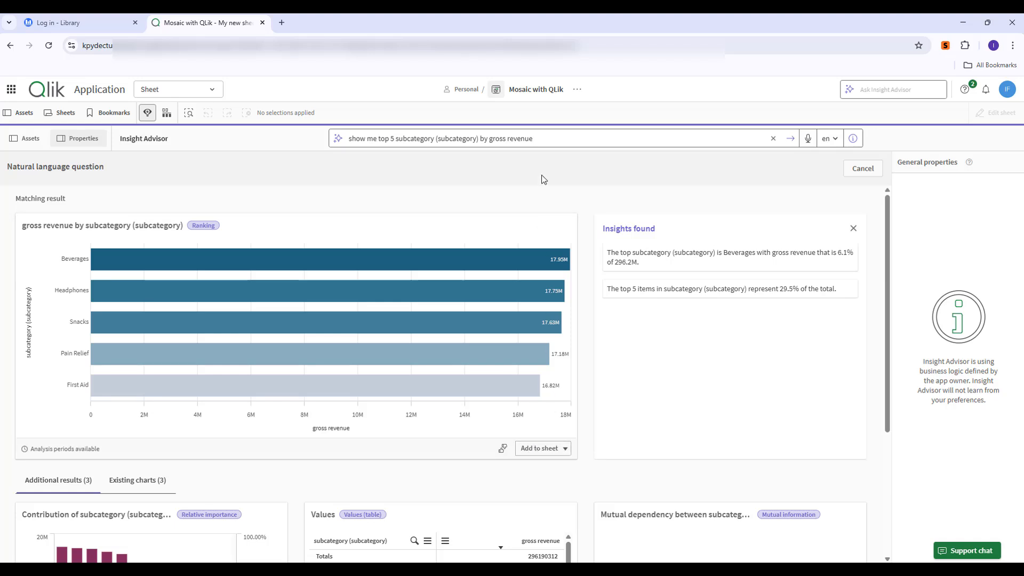
Add the gross revenue by subcategory ranking chart to "My new sheet" and return to that sheet.
click(536, 453)
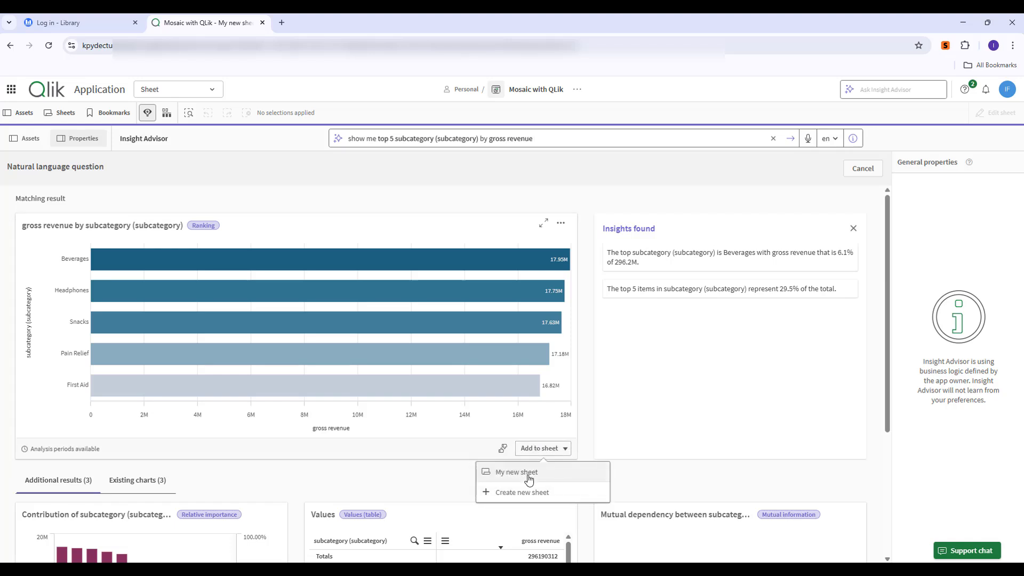
click(519, 473)
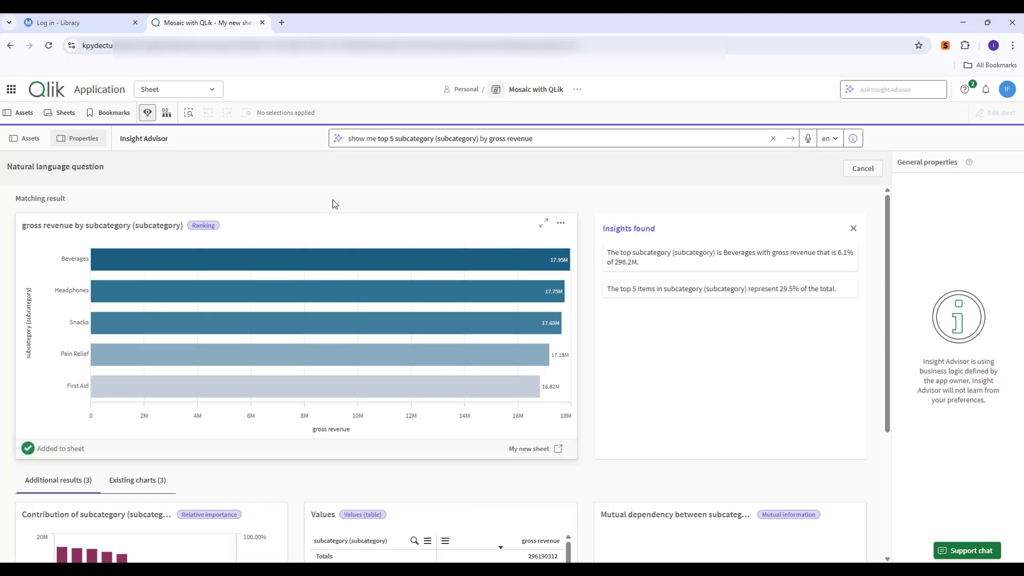
click(61, 114)
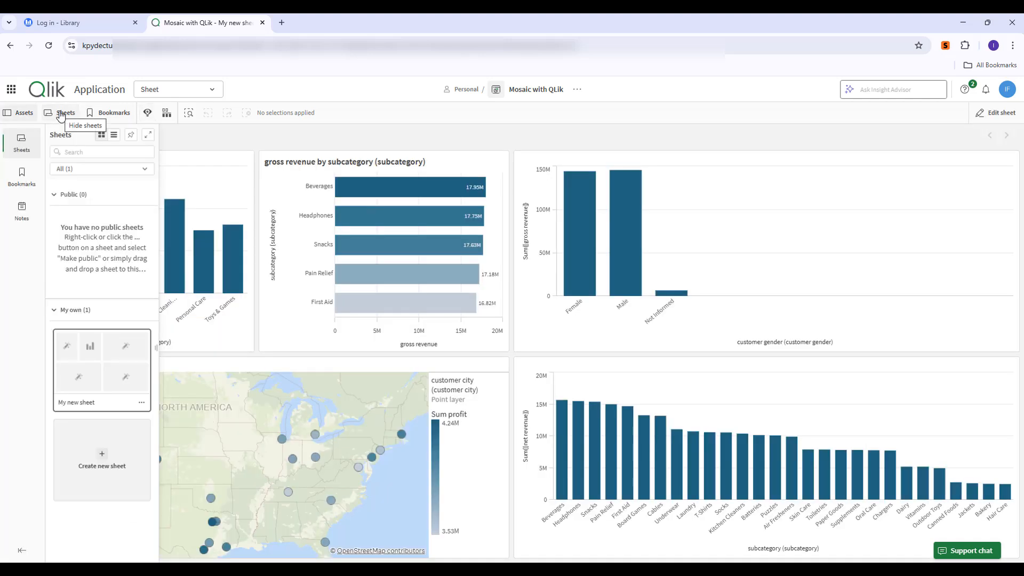
click(328, 145)
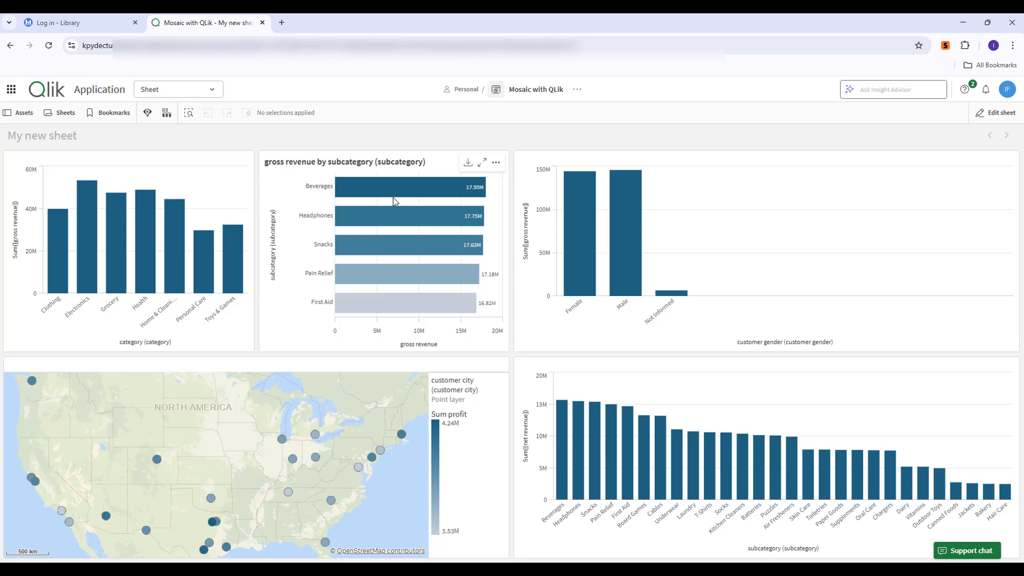